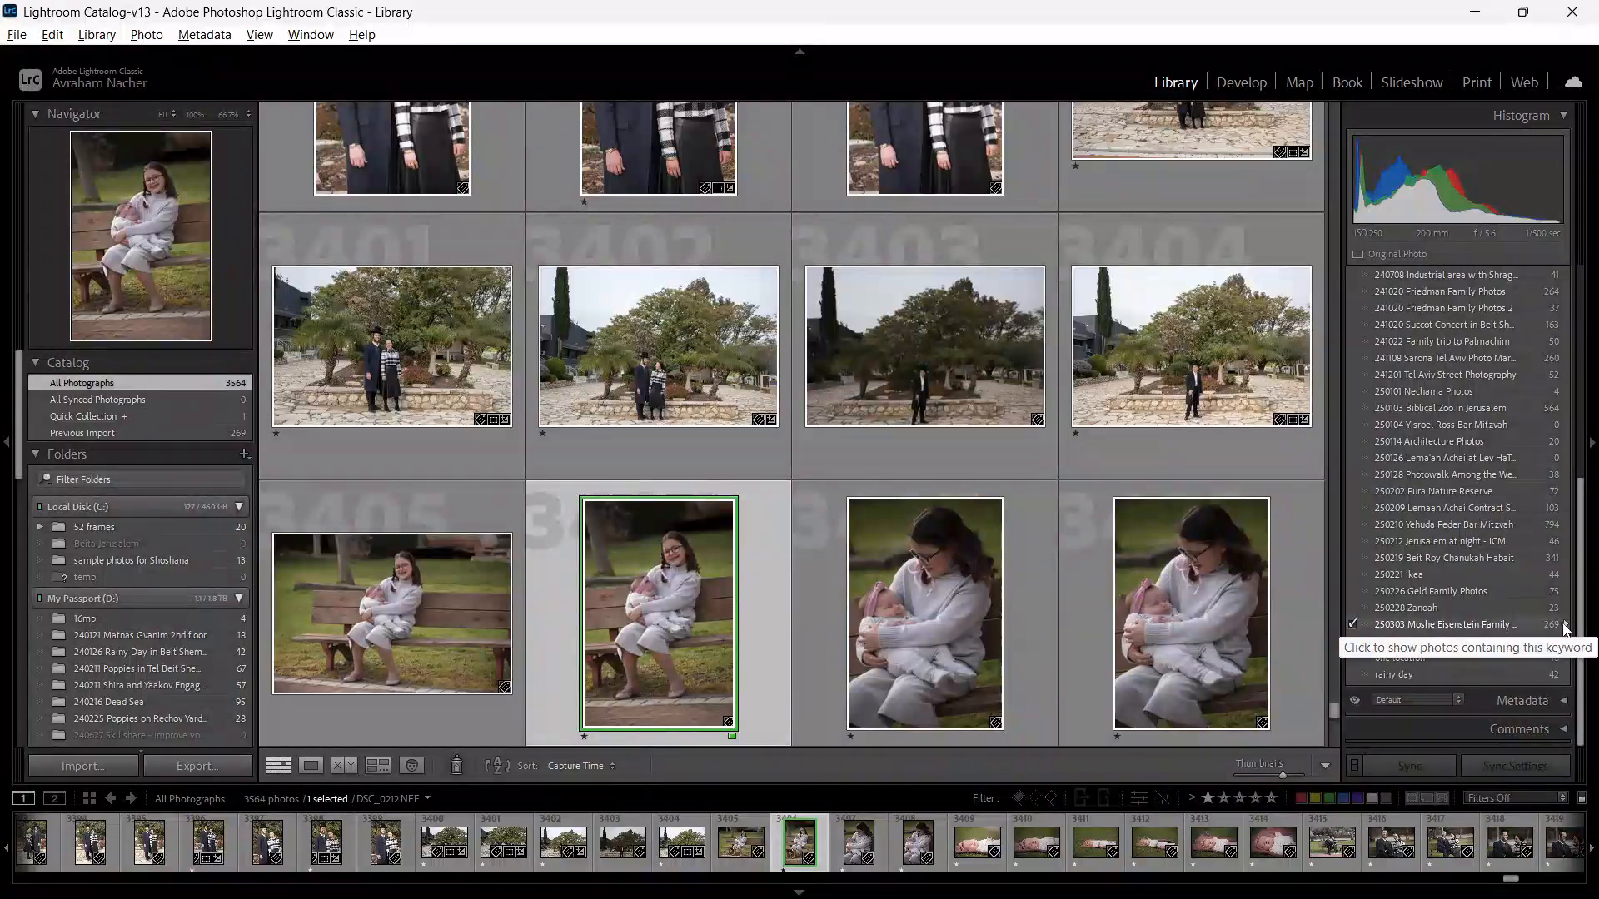
# Step: Filter the library to the 250303 family shoot keyword and photos rated one star or higher
pyautogui.click(1564, 627)
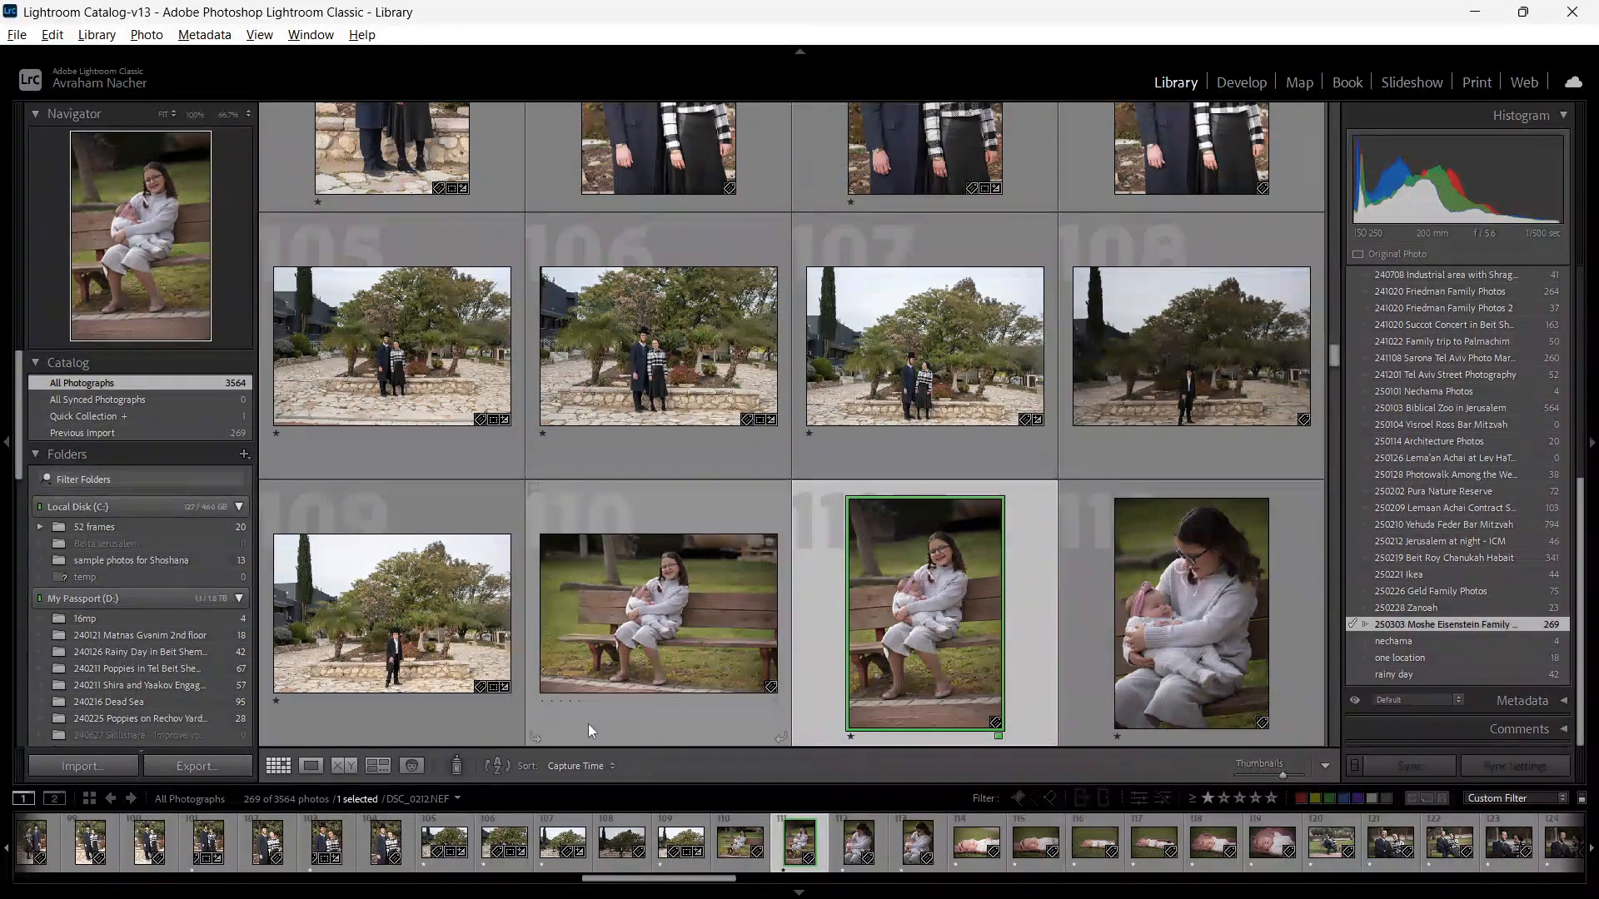
pyautogui.click(1208, 798)
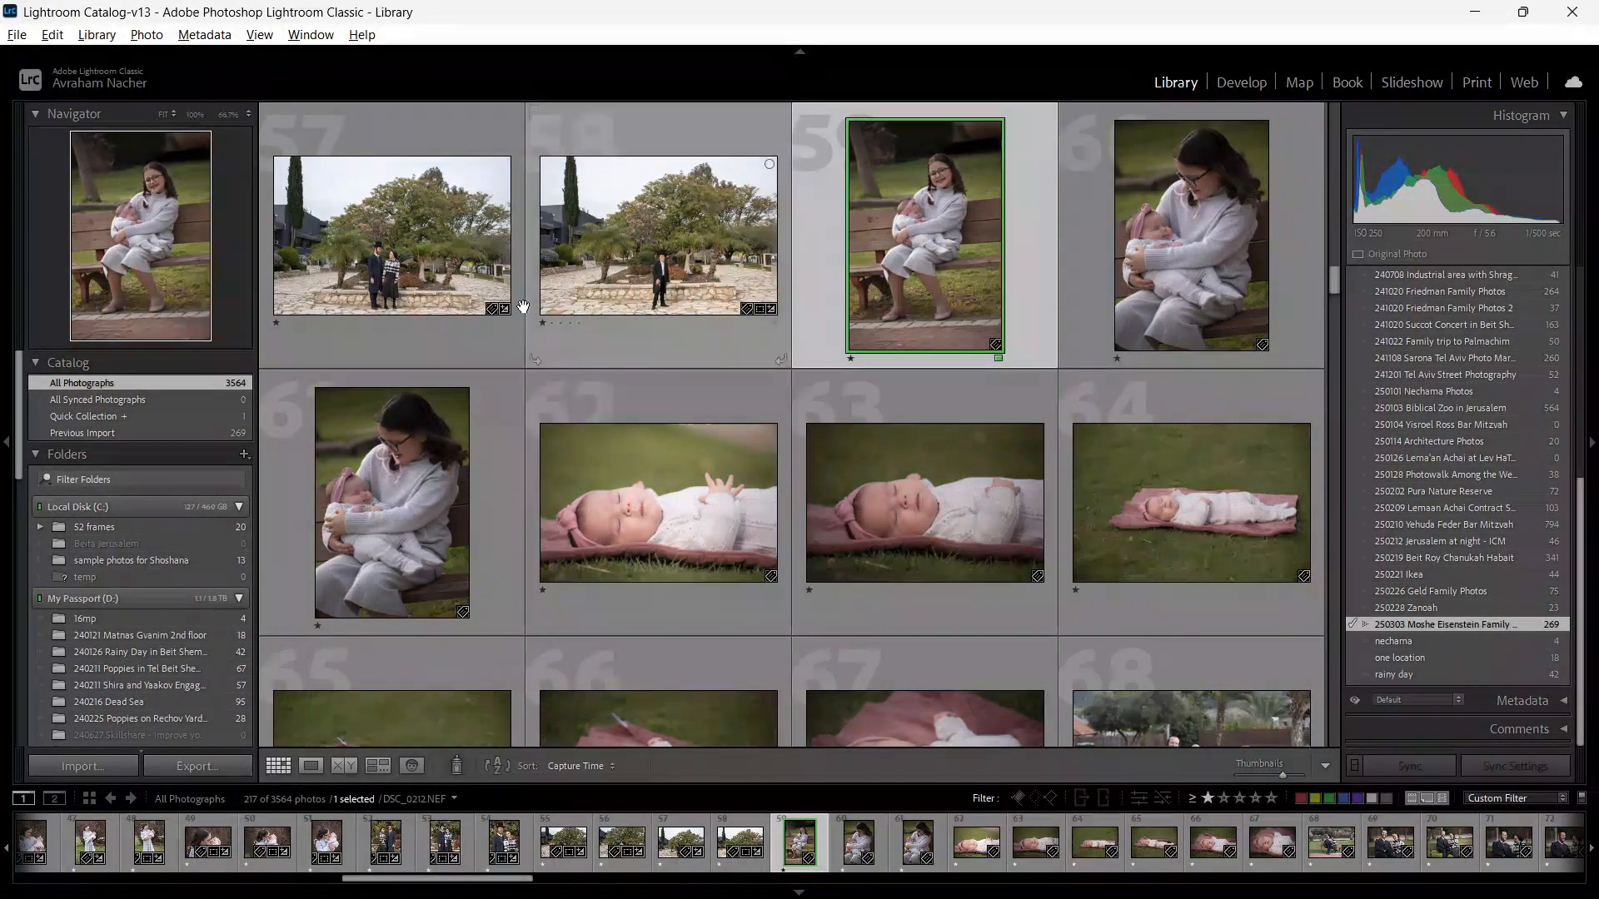
# Step: Open the bench portrait DSC_0212.NEF for developing, apply Auto Settings, and raise its exposure to +0.70
pyautogui.click(1242, 83)
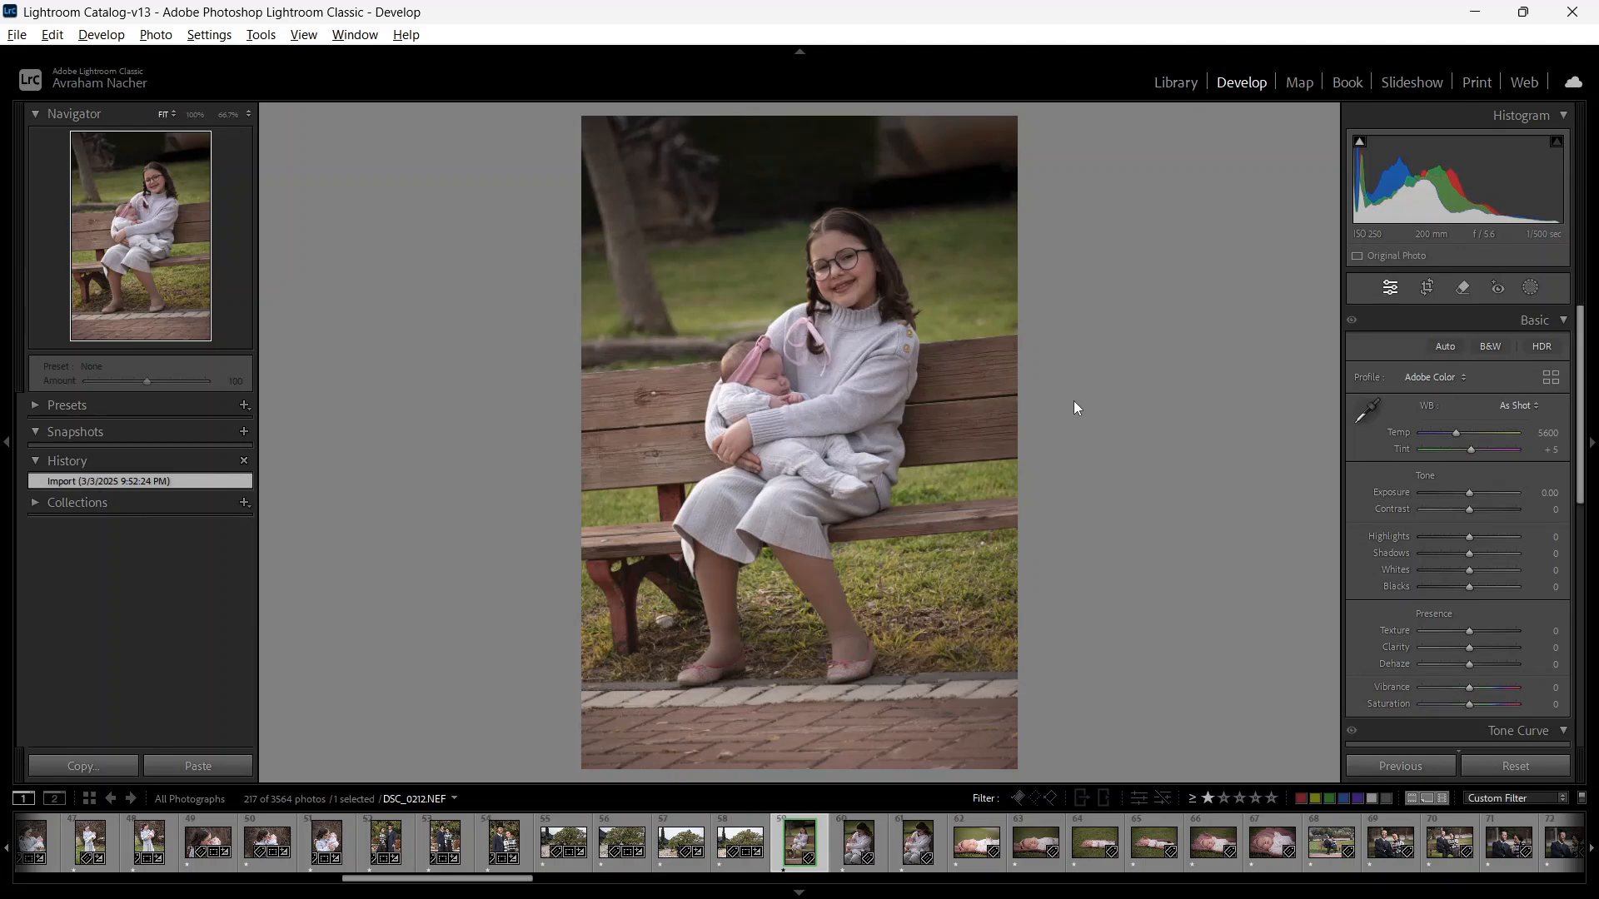
pyautogui.click(222, 38)
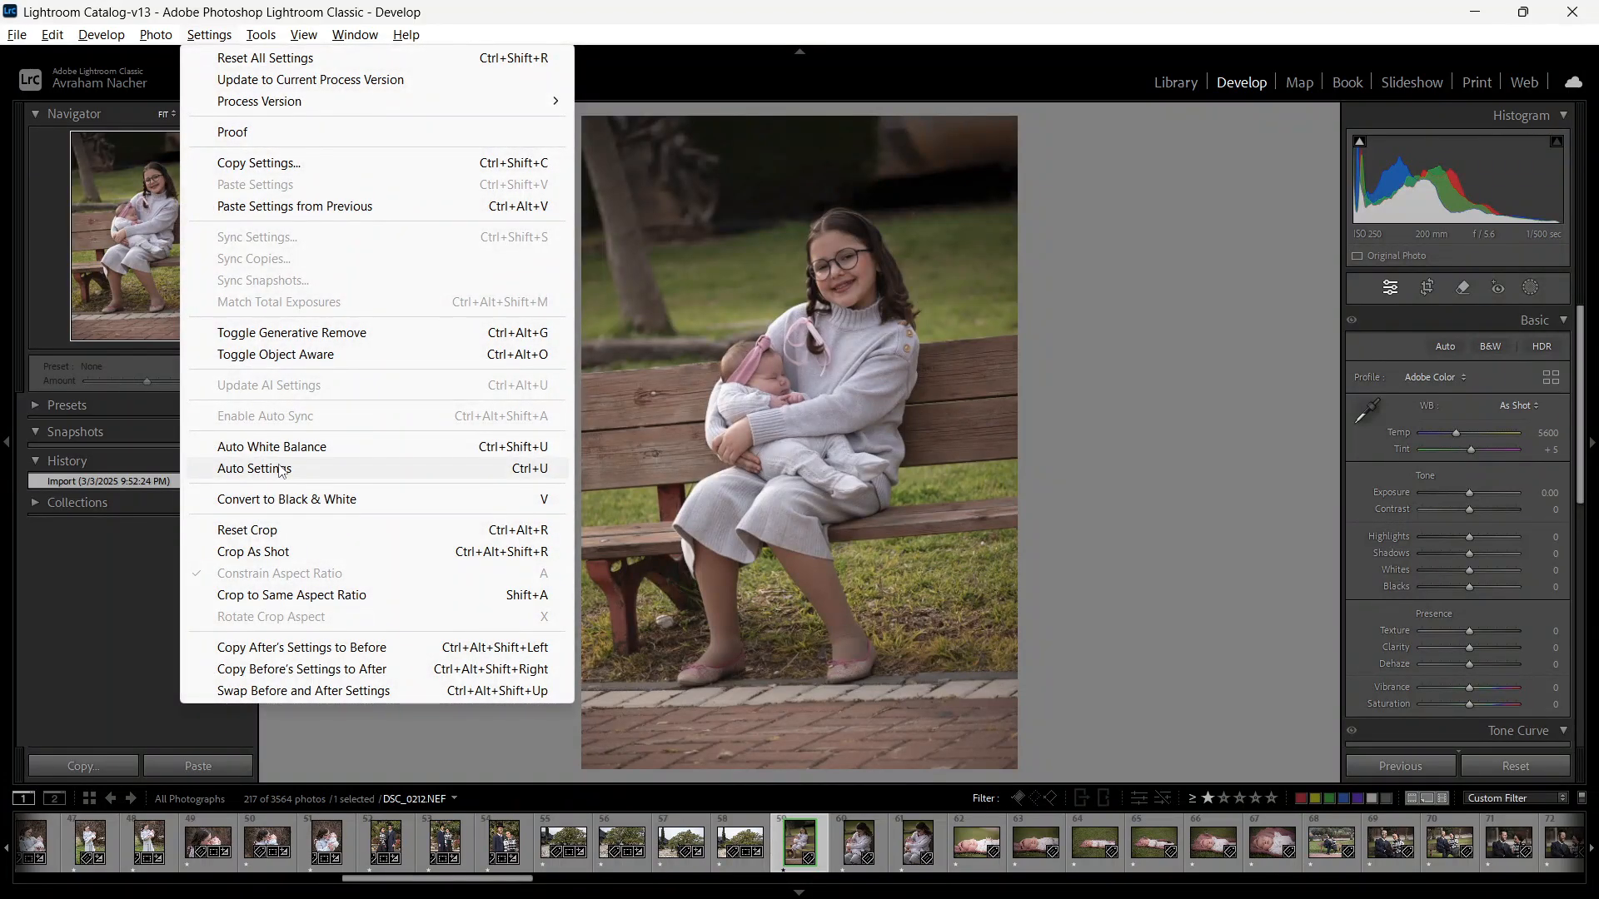
pyautogui.click(513, 475)
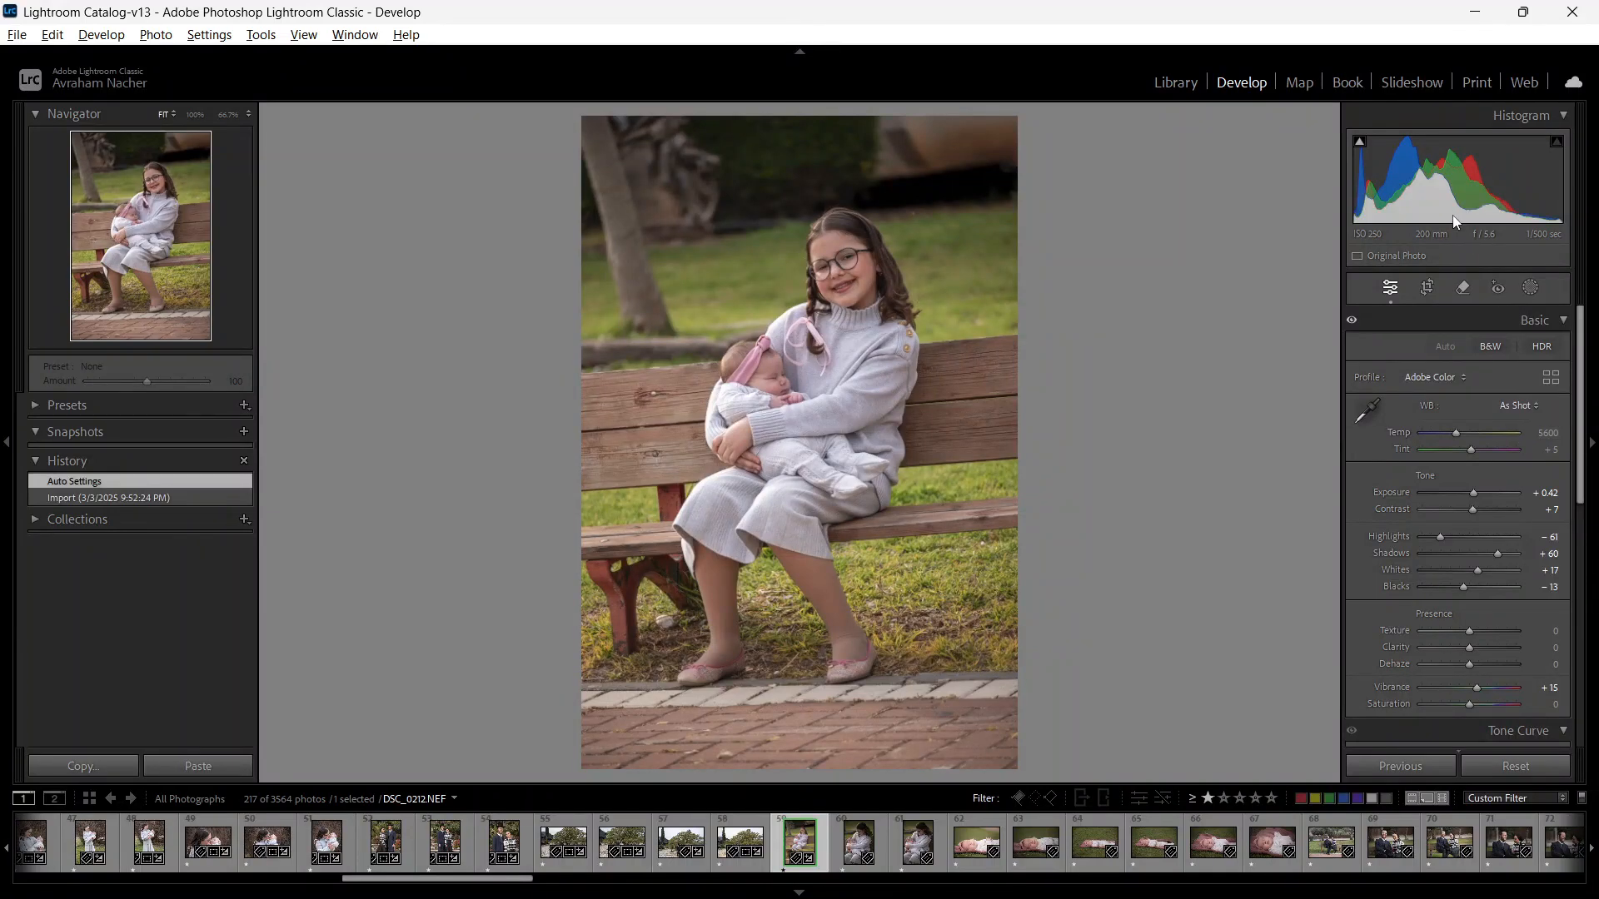
pyautogui.moveTo(1445, 201); pyautogui.dragTo(1460, 201)
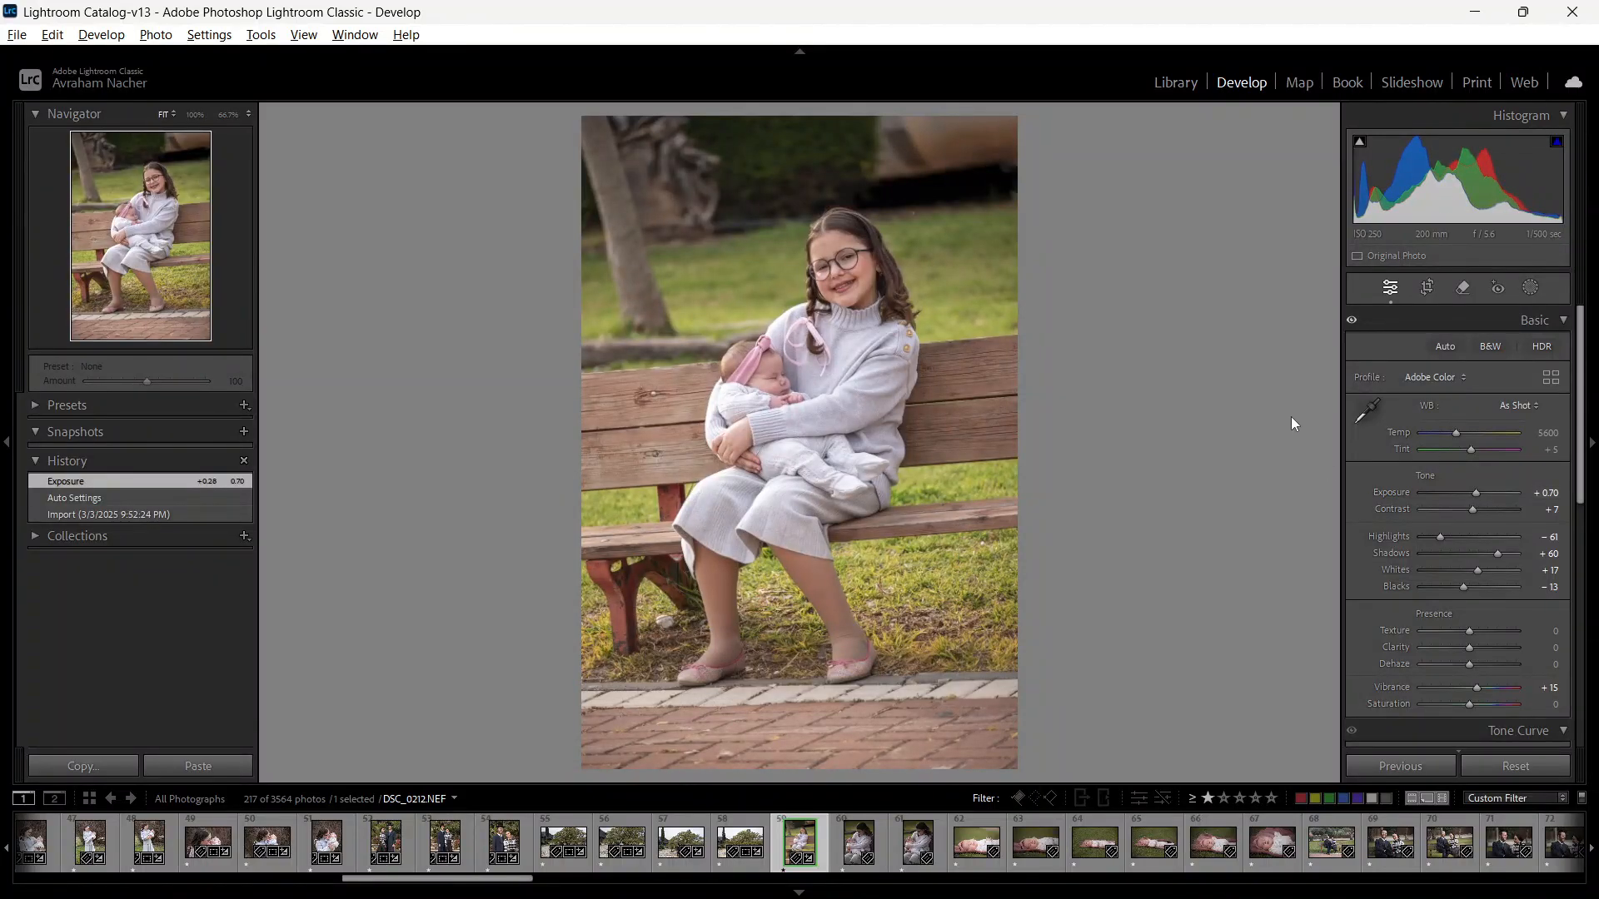
# Step: Apply Auto White Balance and warm the colour temperature to 5250
pyautogui.hotkey('ctrl', 'shift', 'u')
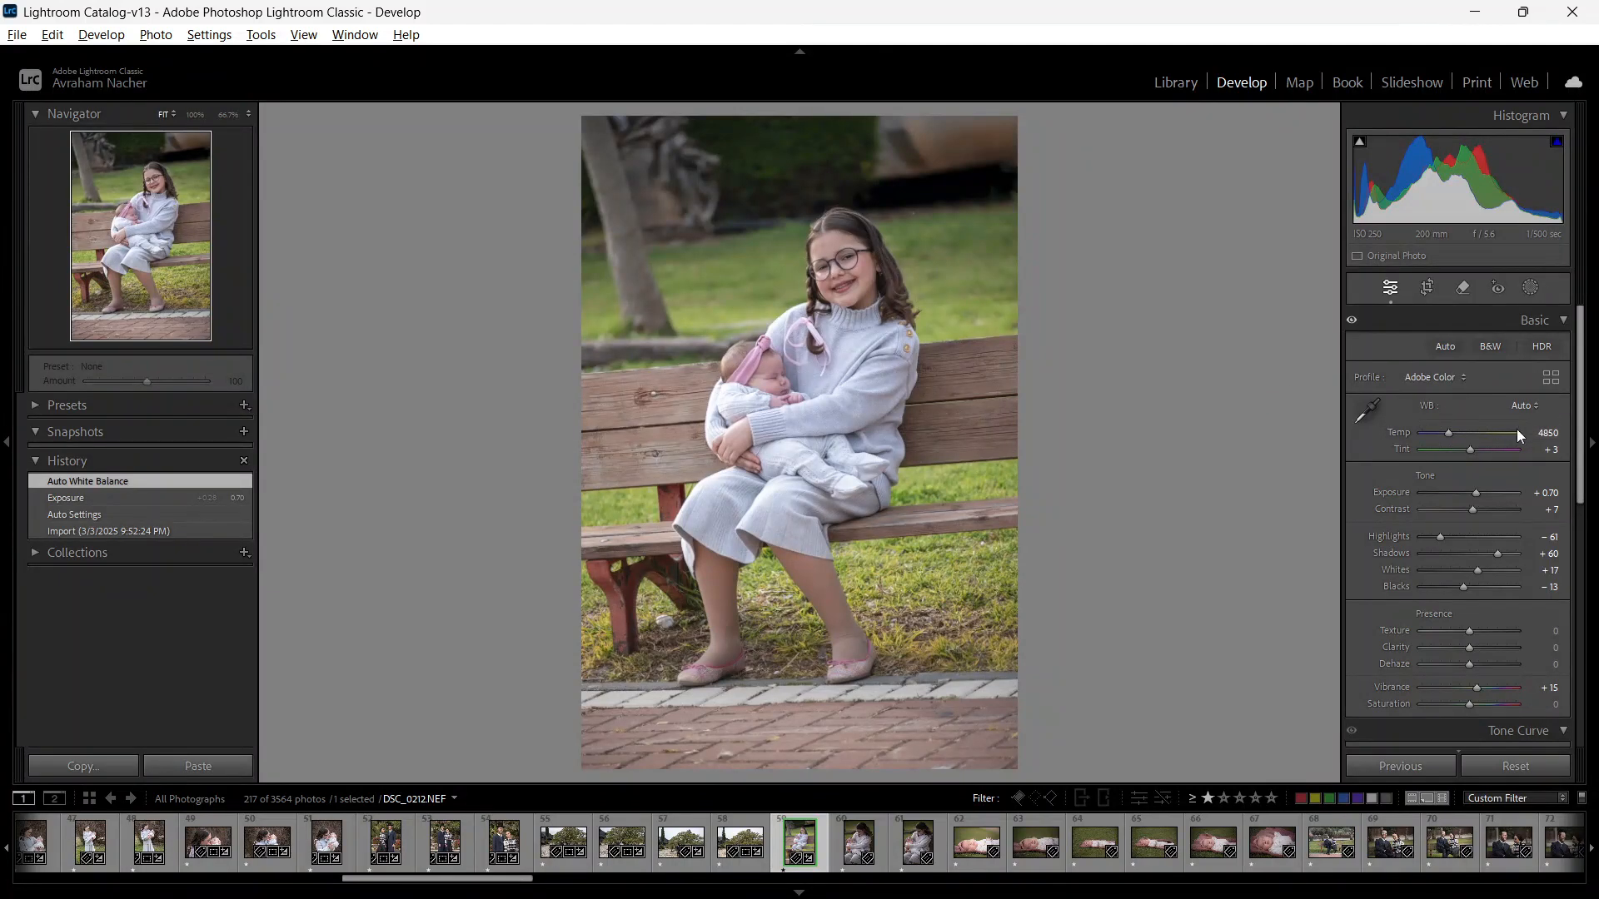
pyautogui.click(1550, 434)
pyautogui.press('Up')
pyautogui.press('Up')
pyautogui.press('Up')
pyautogui.press('Up')
pyautogui.press('Up')
pyautogui.press('Up')
pyautogui.press('Up')
pyautogui.press('Up')
pyautogui.press('Return')
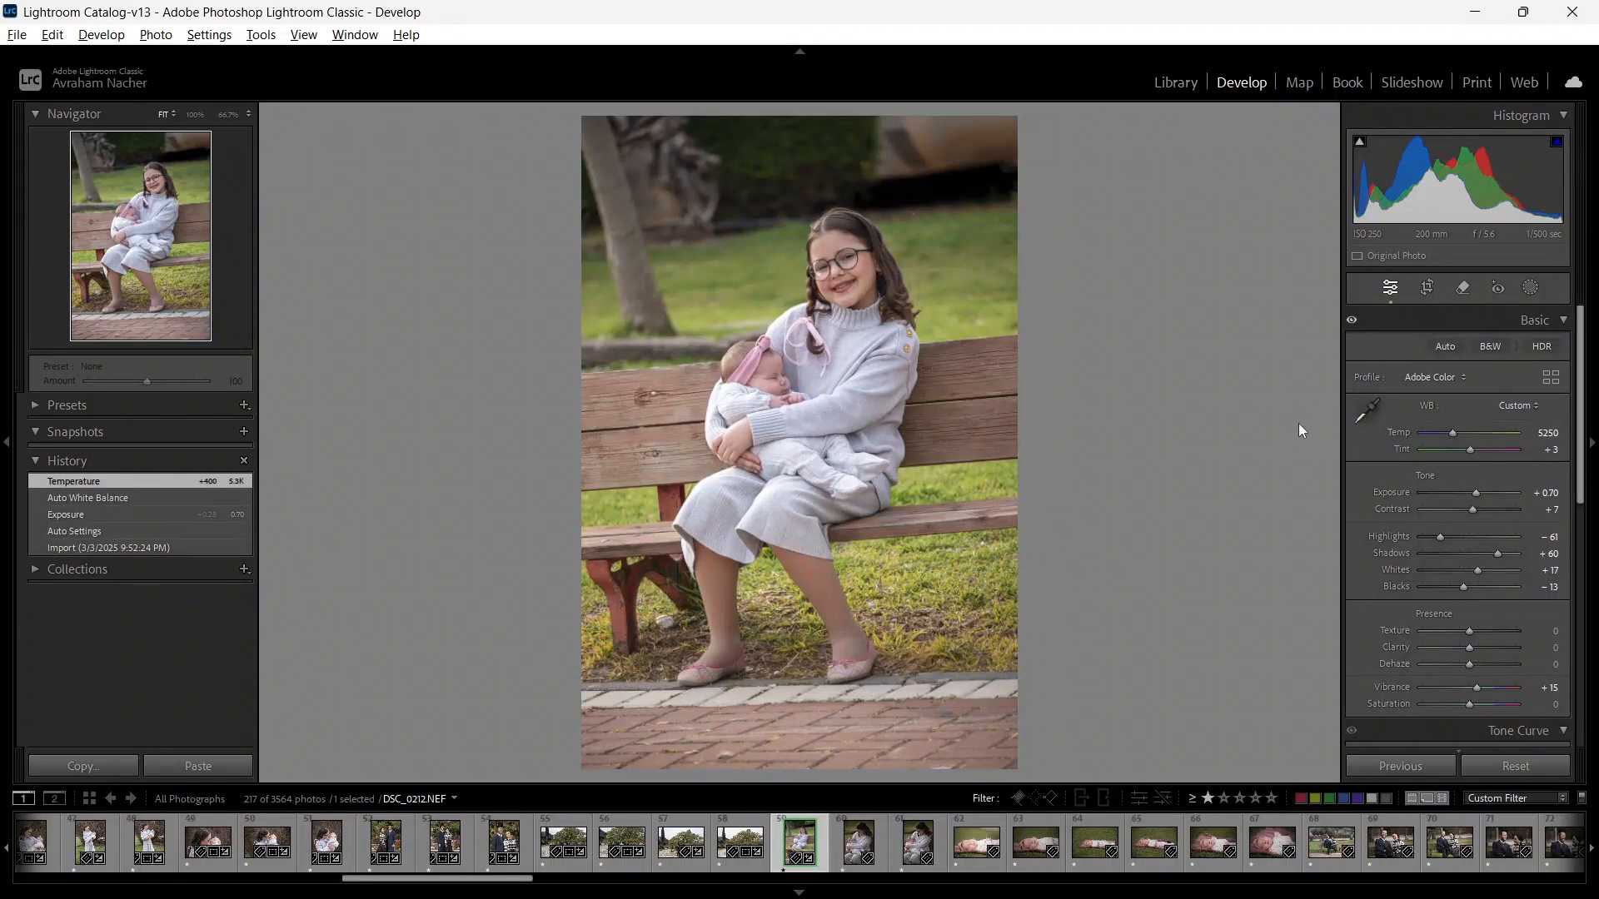
# Step: Copy the photo's develop settings, leaving out crop, remove, transform, effects, lens blur and masking
pyautogui.hotkey('ctrl', 'shift', 'c')
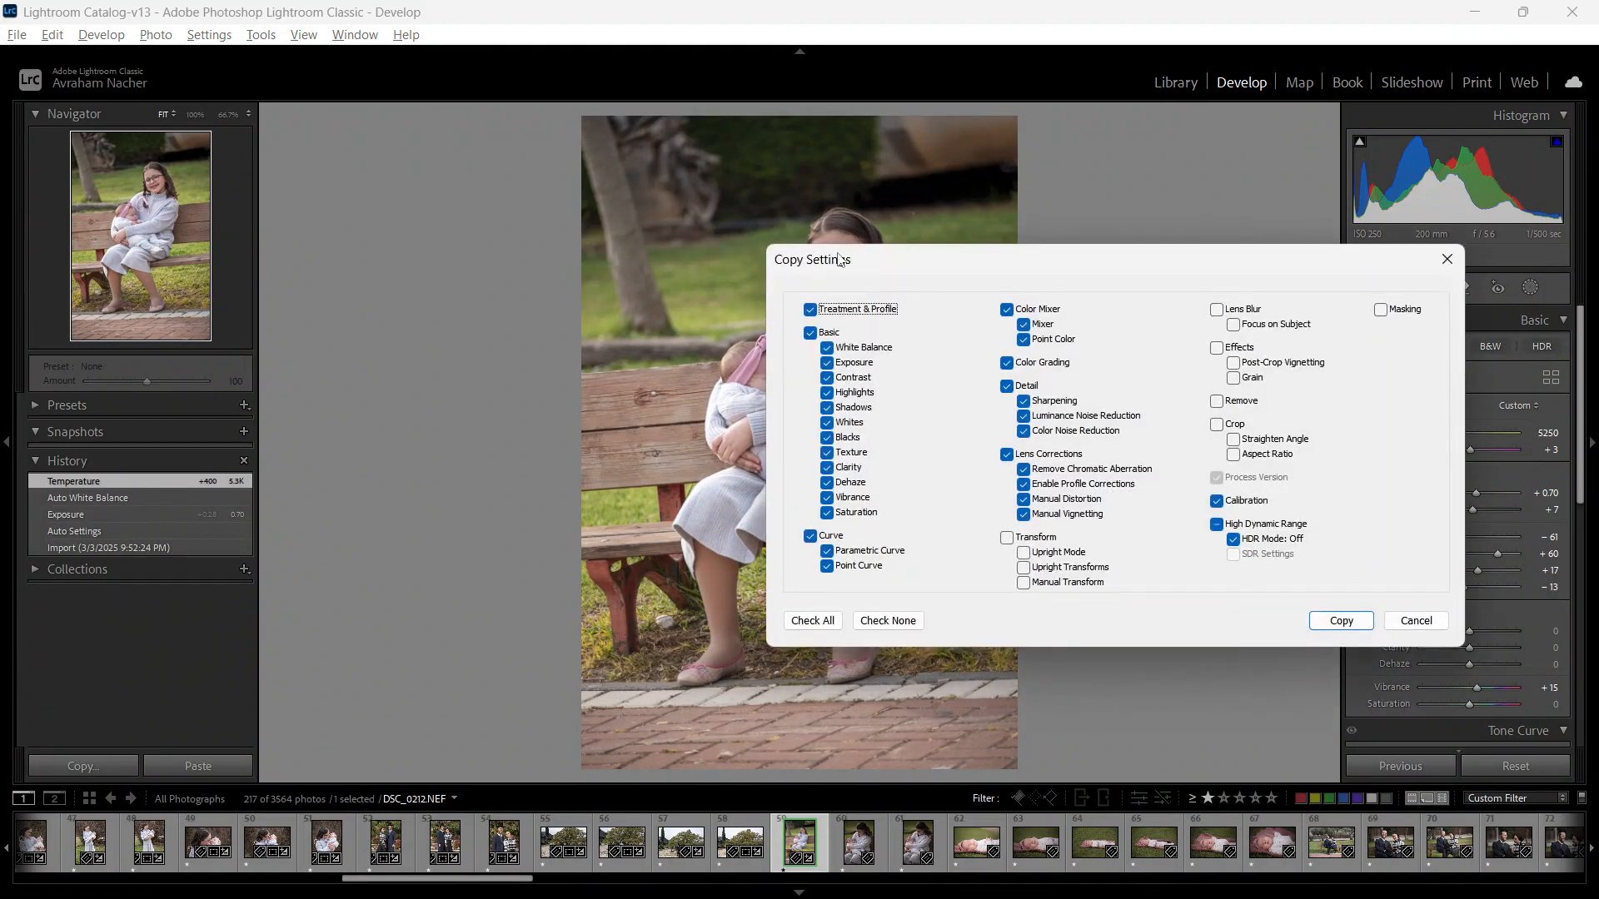
pyautogui.click(1341, 621)
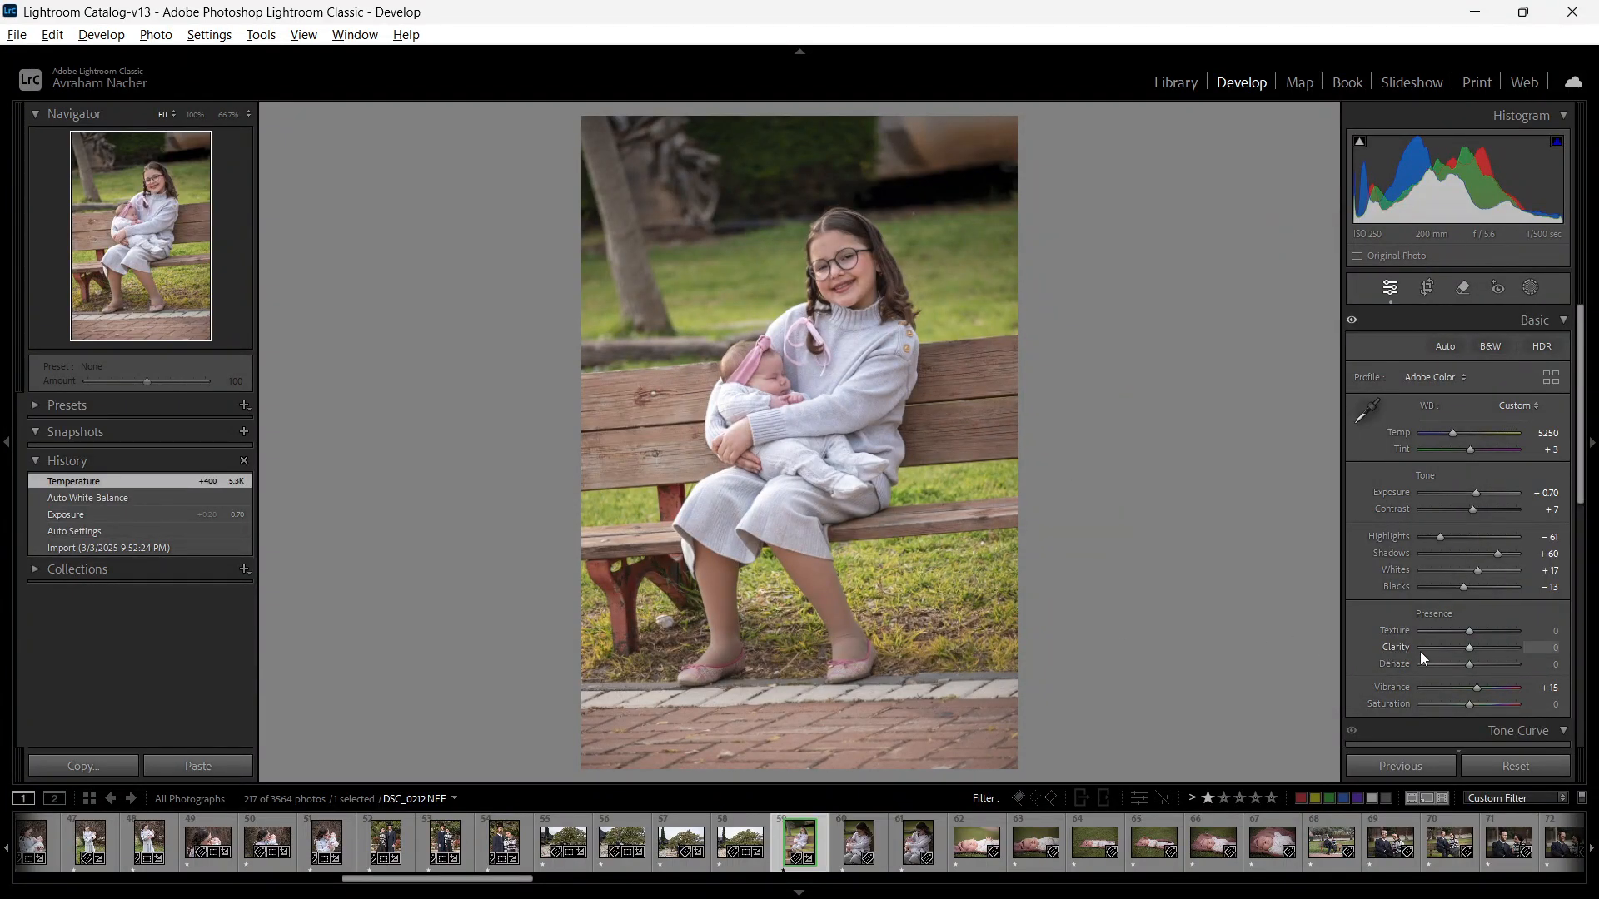
# Step: Raise the Darks on the parametric tone curve to +9, undoing and redoing the change to compare
pyautogui.scroll(-4, 1421, 652)
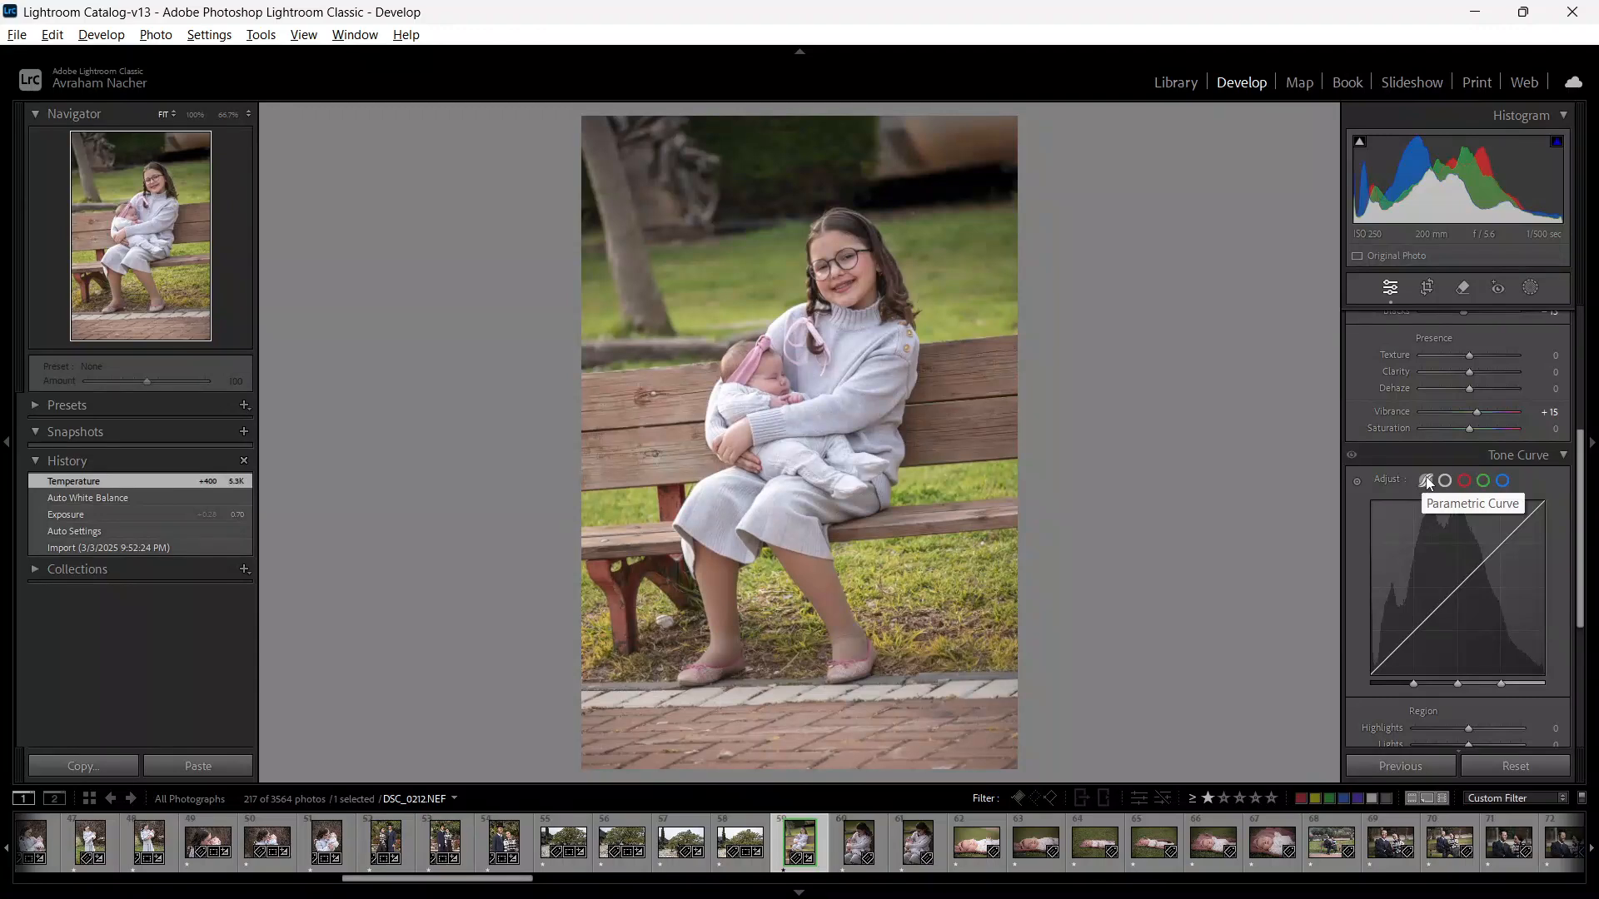
pyautogui.moveTo(1452, 598); pyautogui.dragTo(1448, 594)
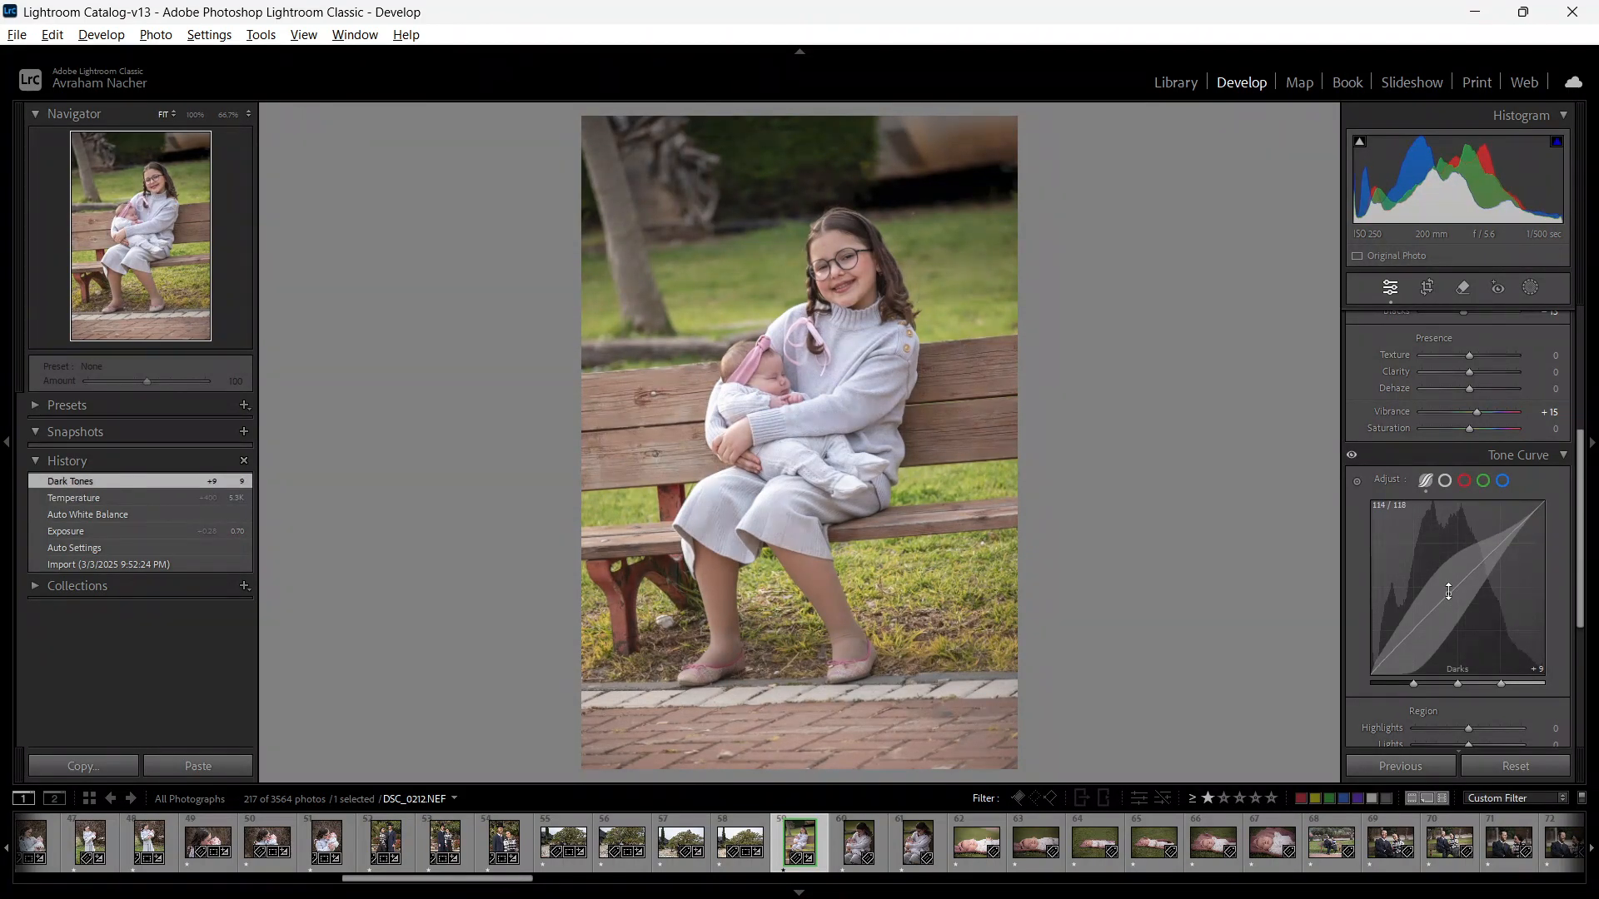
pyautogui.hotkey('ctrl', 'z')
pyautogui.hotkey('ctrl', 'y')
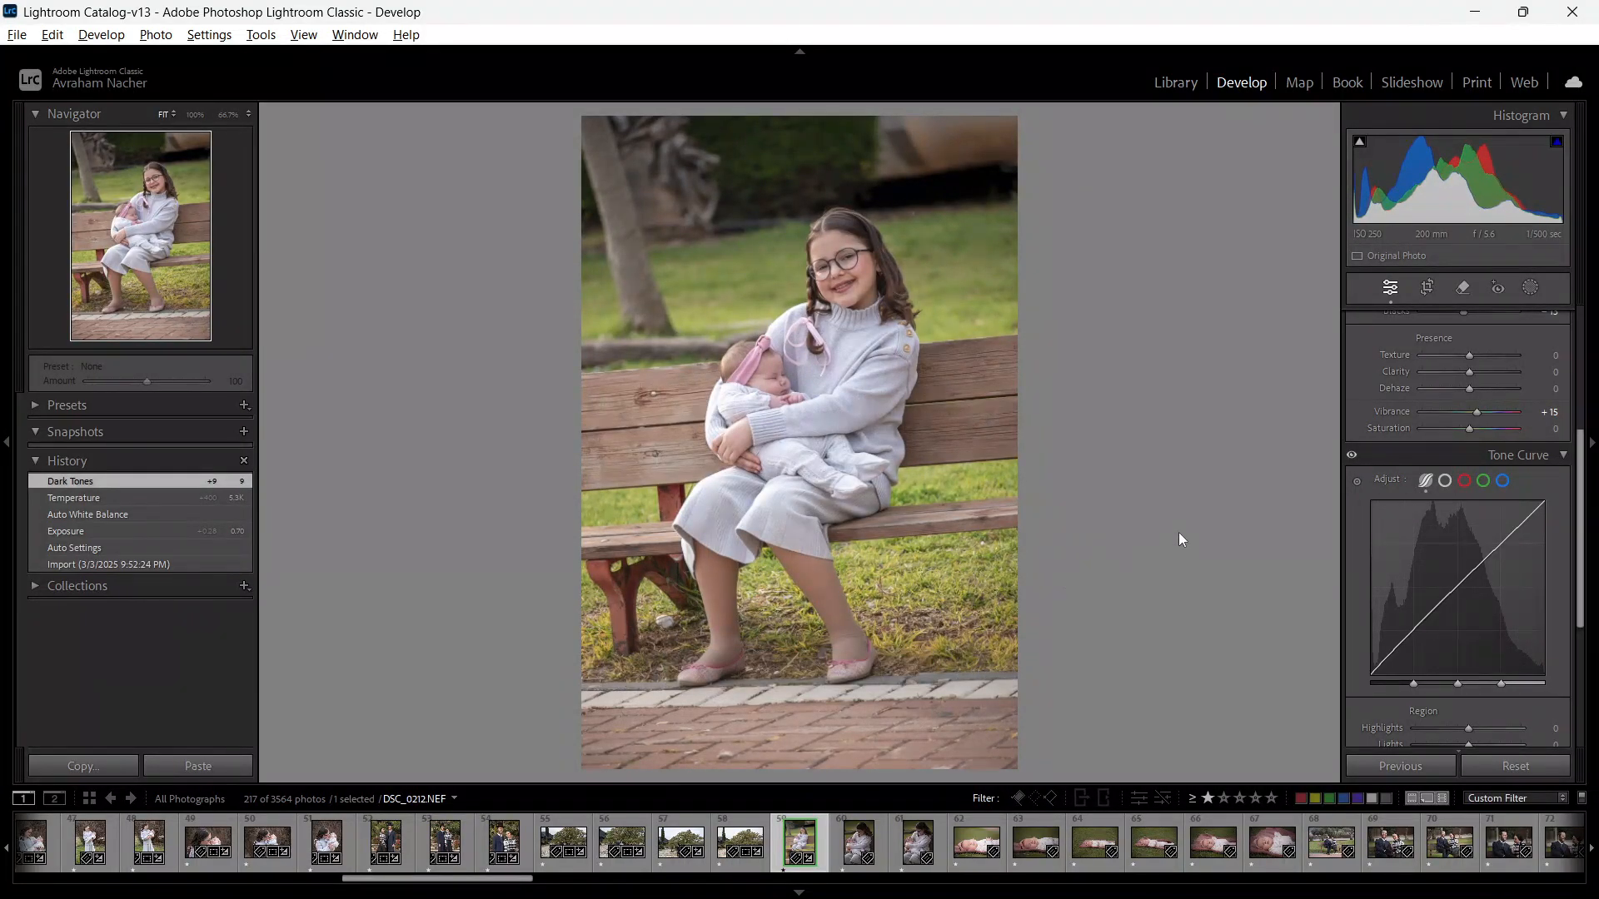
# Step: Straighten the photo by rotating the crop to an angle of about 5.57 and apply it
pyautogui.press('r')
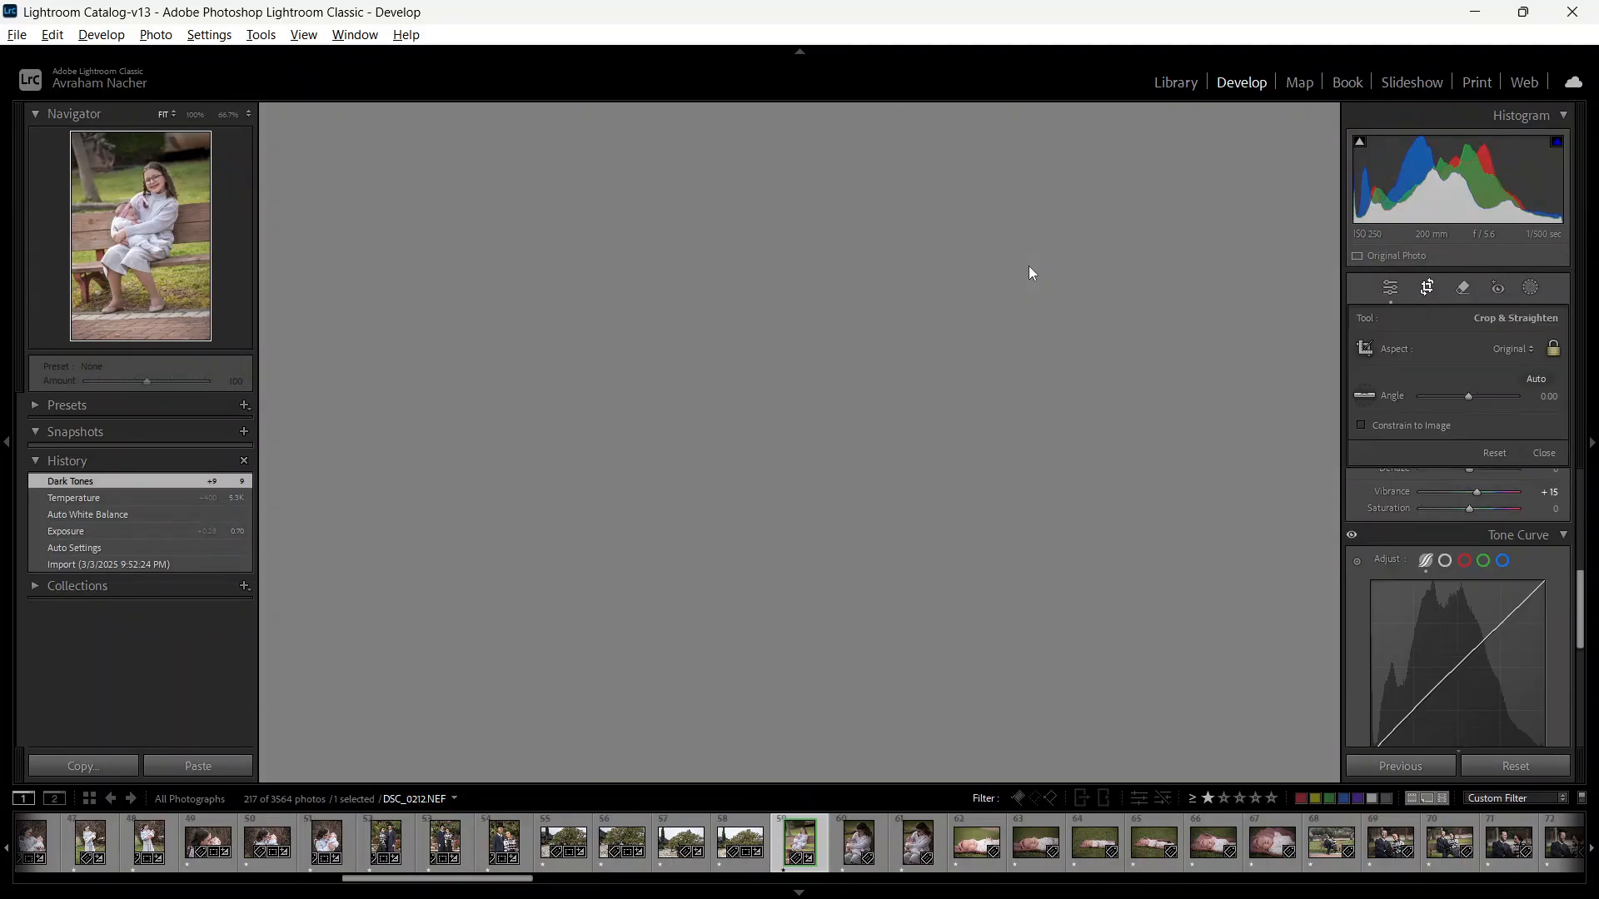
pyautogui.moveTo(1089, 284); pyautogui.dragTo(1092, 314)
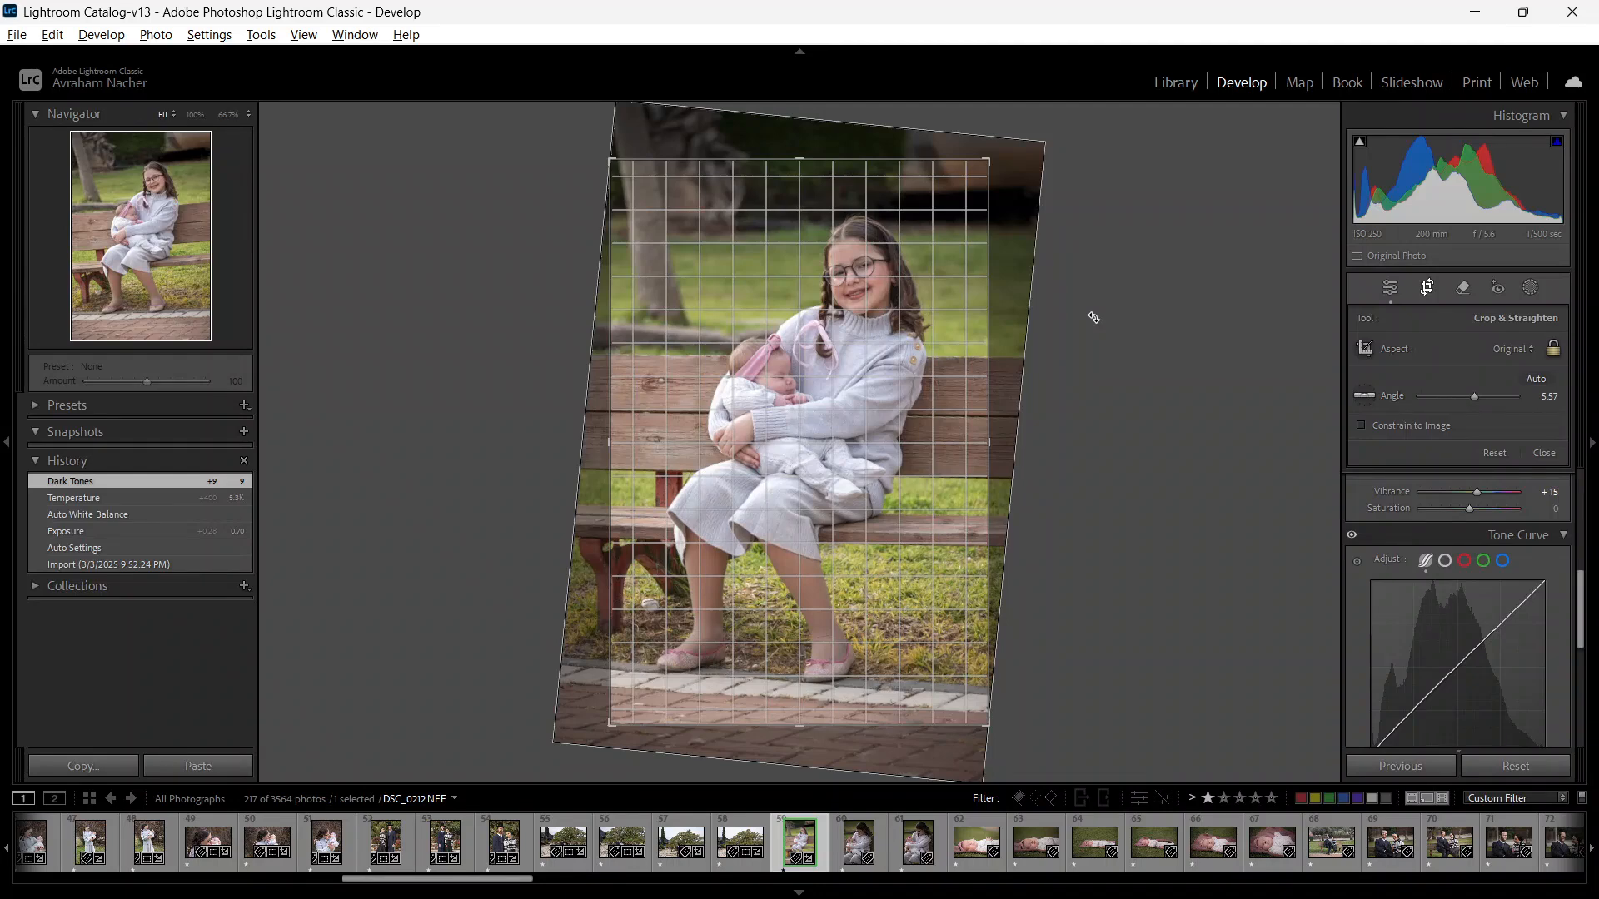
pyautogui.moveTo(1094, 318); pyautogui.dragTo(1093, 317)
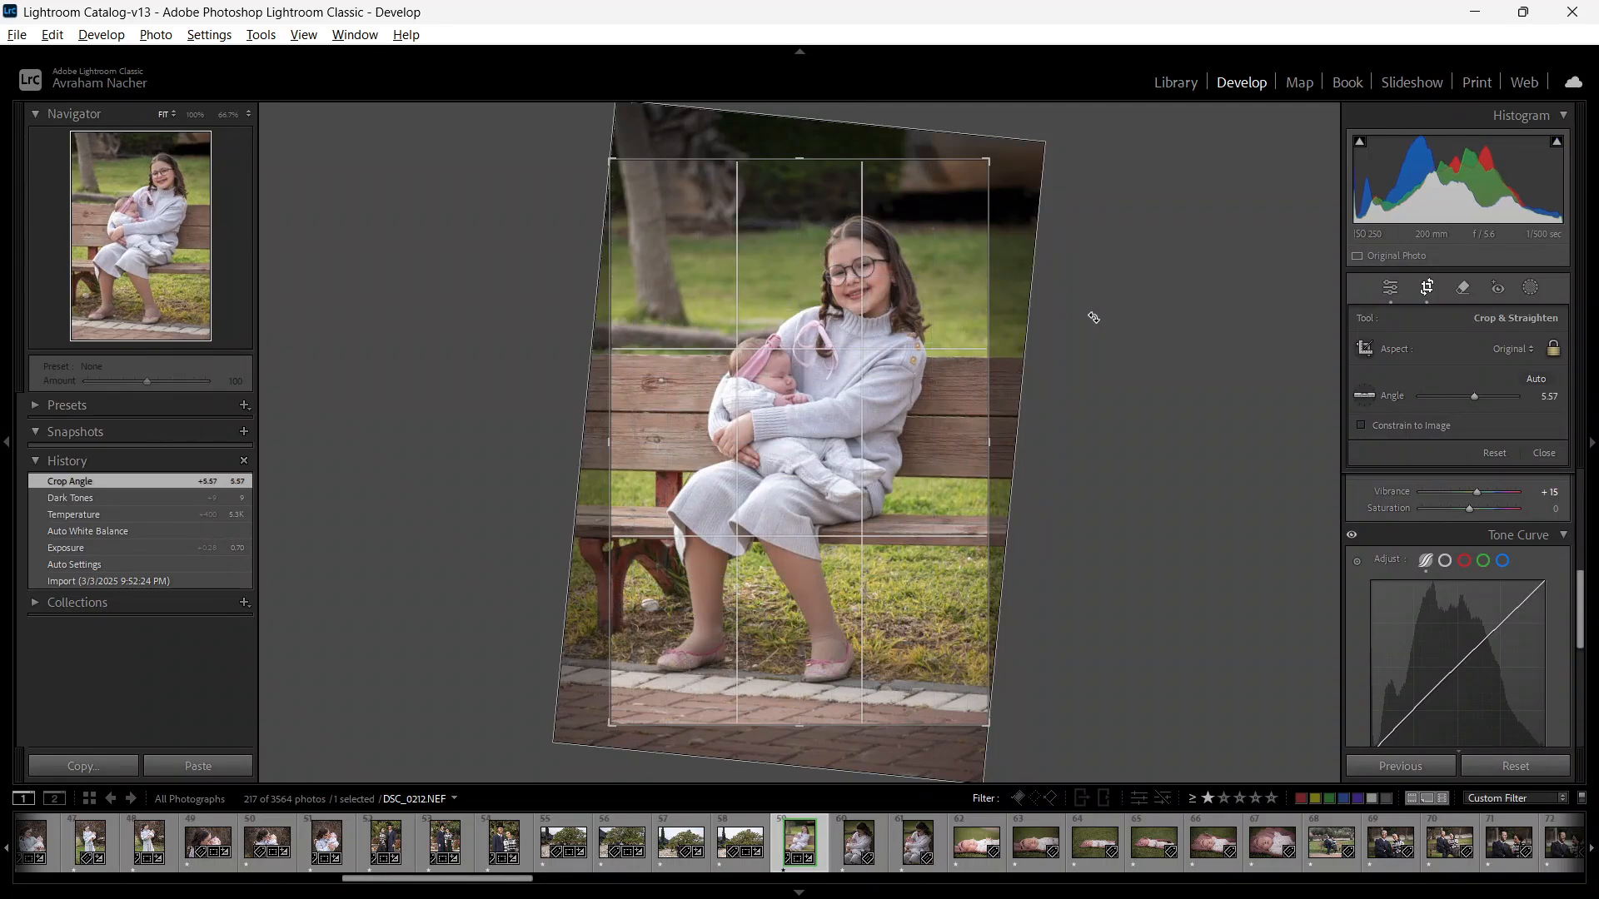
pyautogui.press('Return')
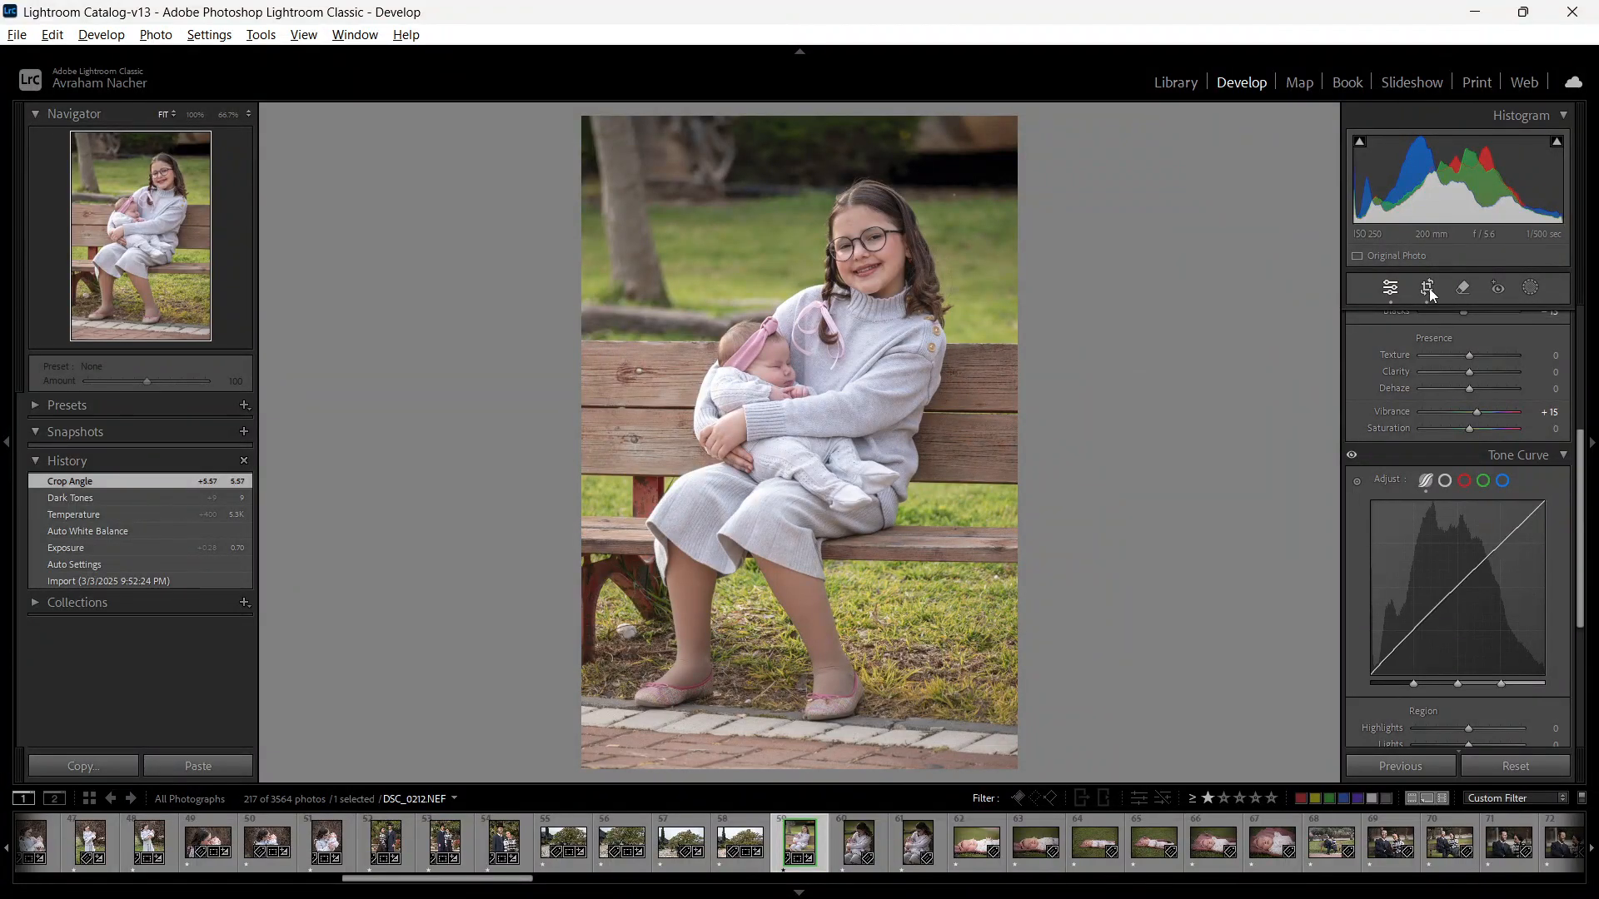
# Step: Tighten the crop slightly around the girl and baby, and rotate it to an angle of about 6.39
pyautogui.press('r')
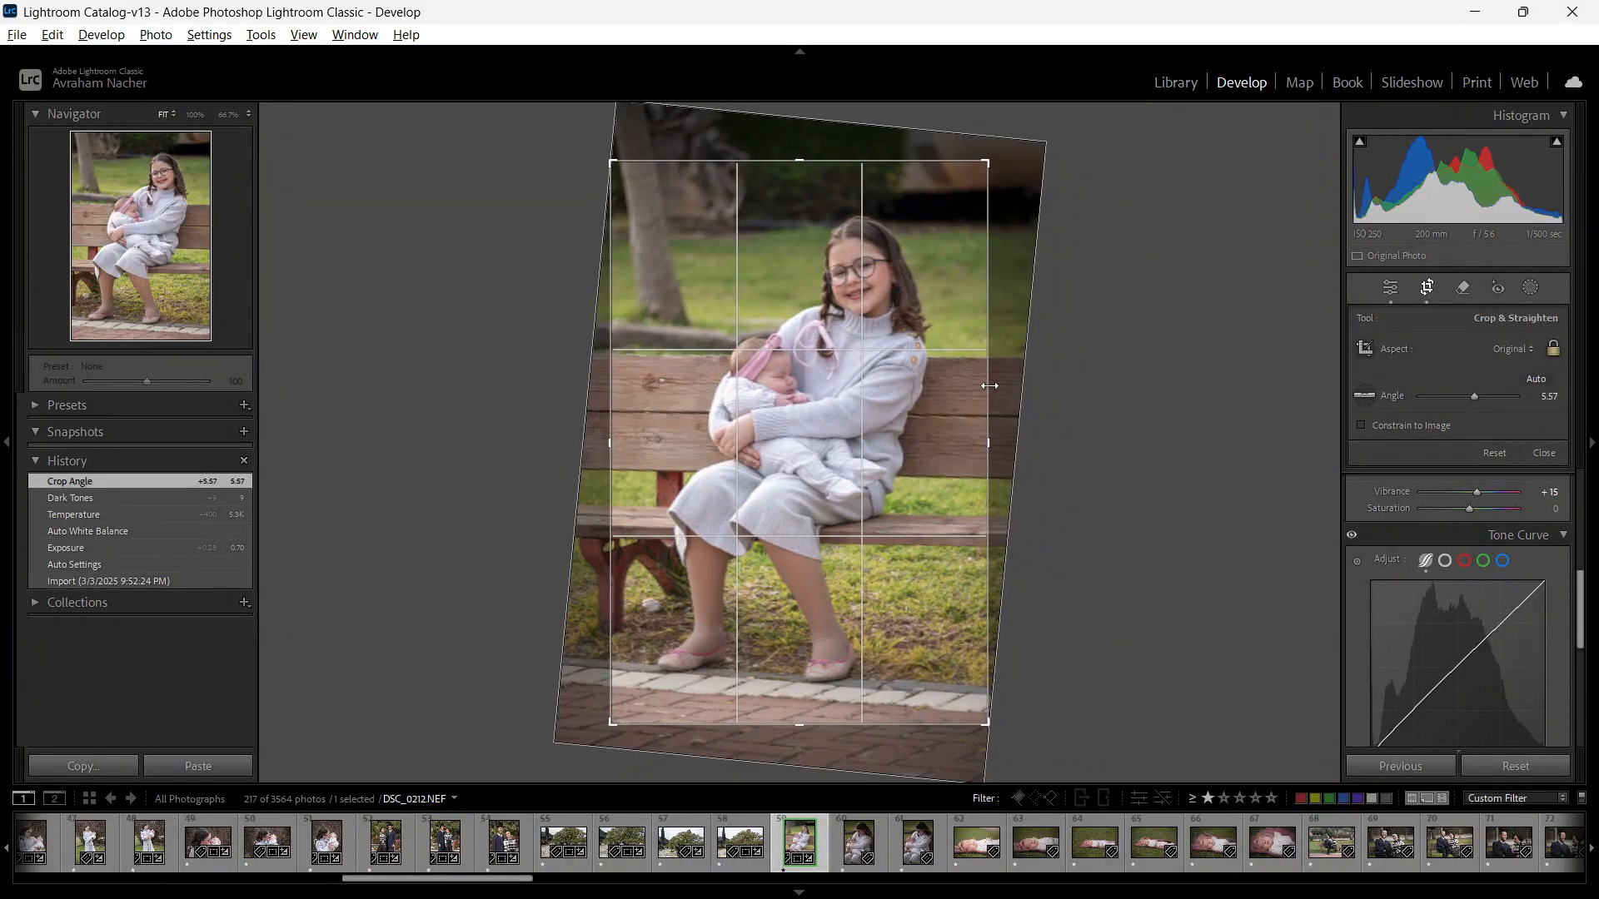
pyautogui.moveTo(990, 385); pyautogui.dragTo(985, 387)
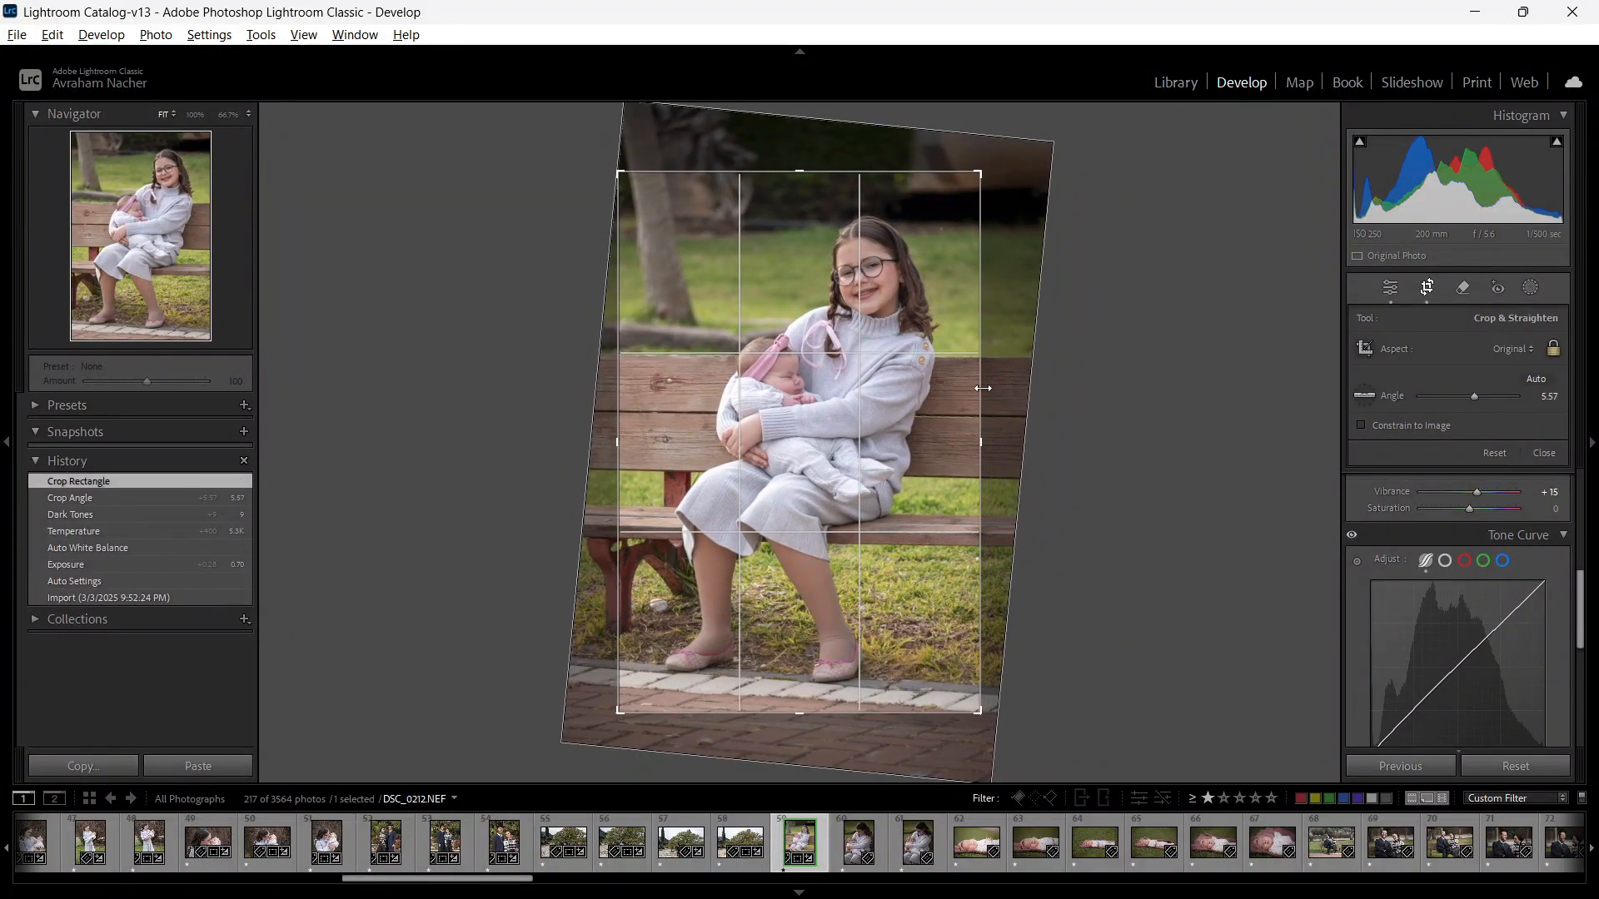
pyautogui.click(929, 398)
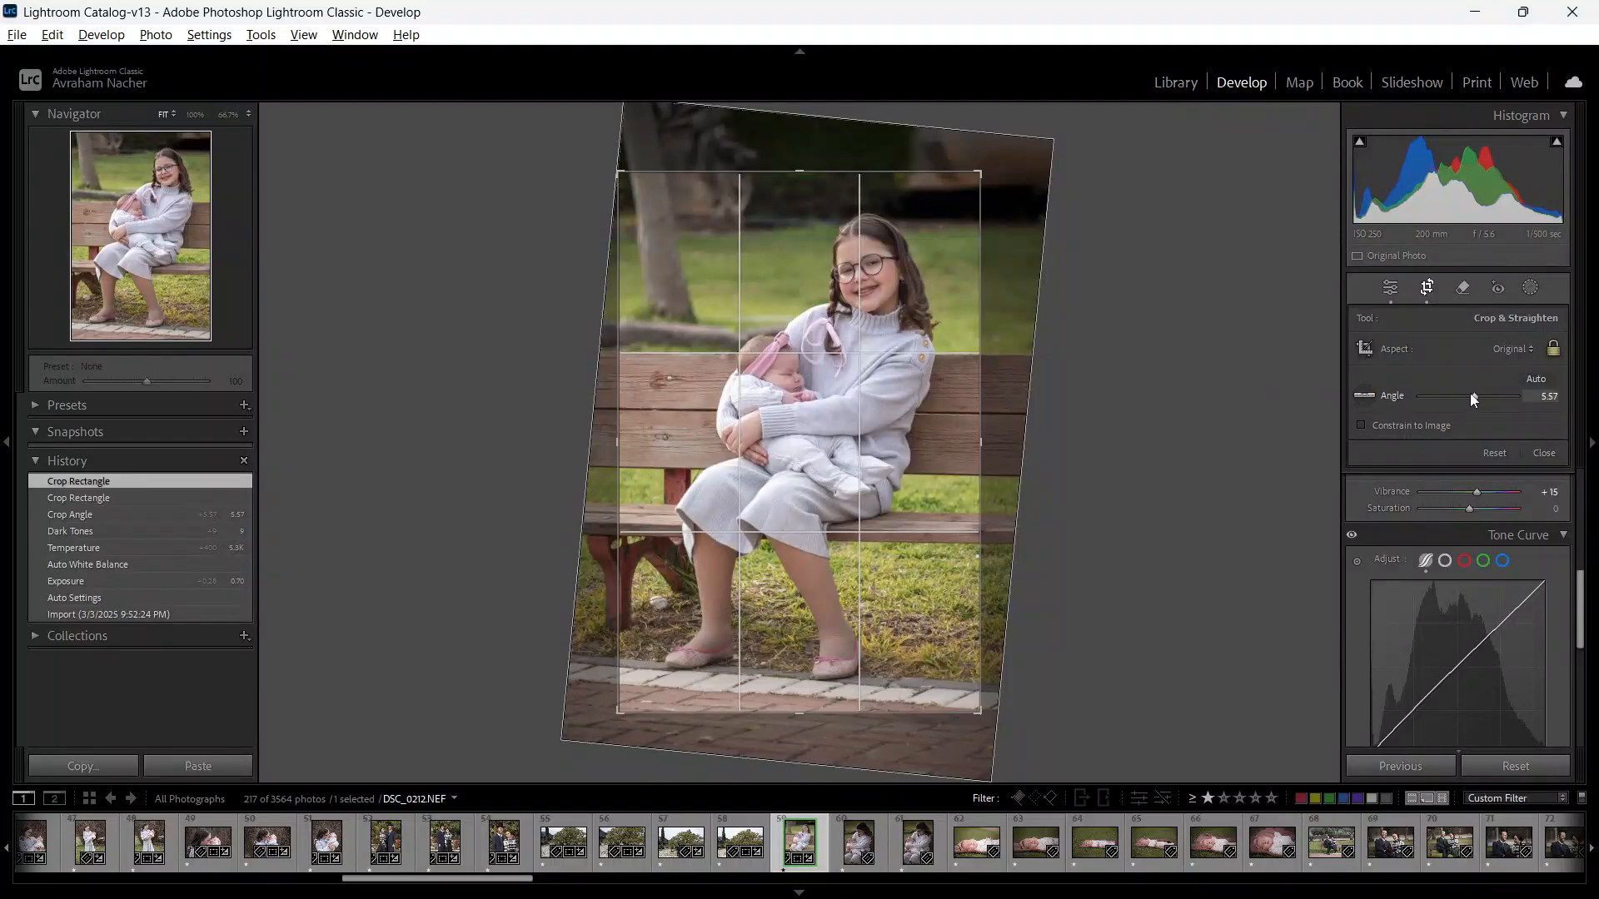
pyautogui.click(1537, 382)
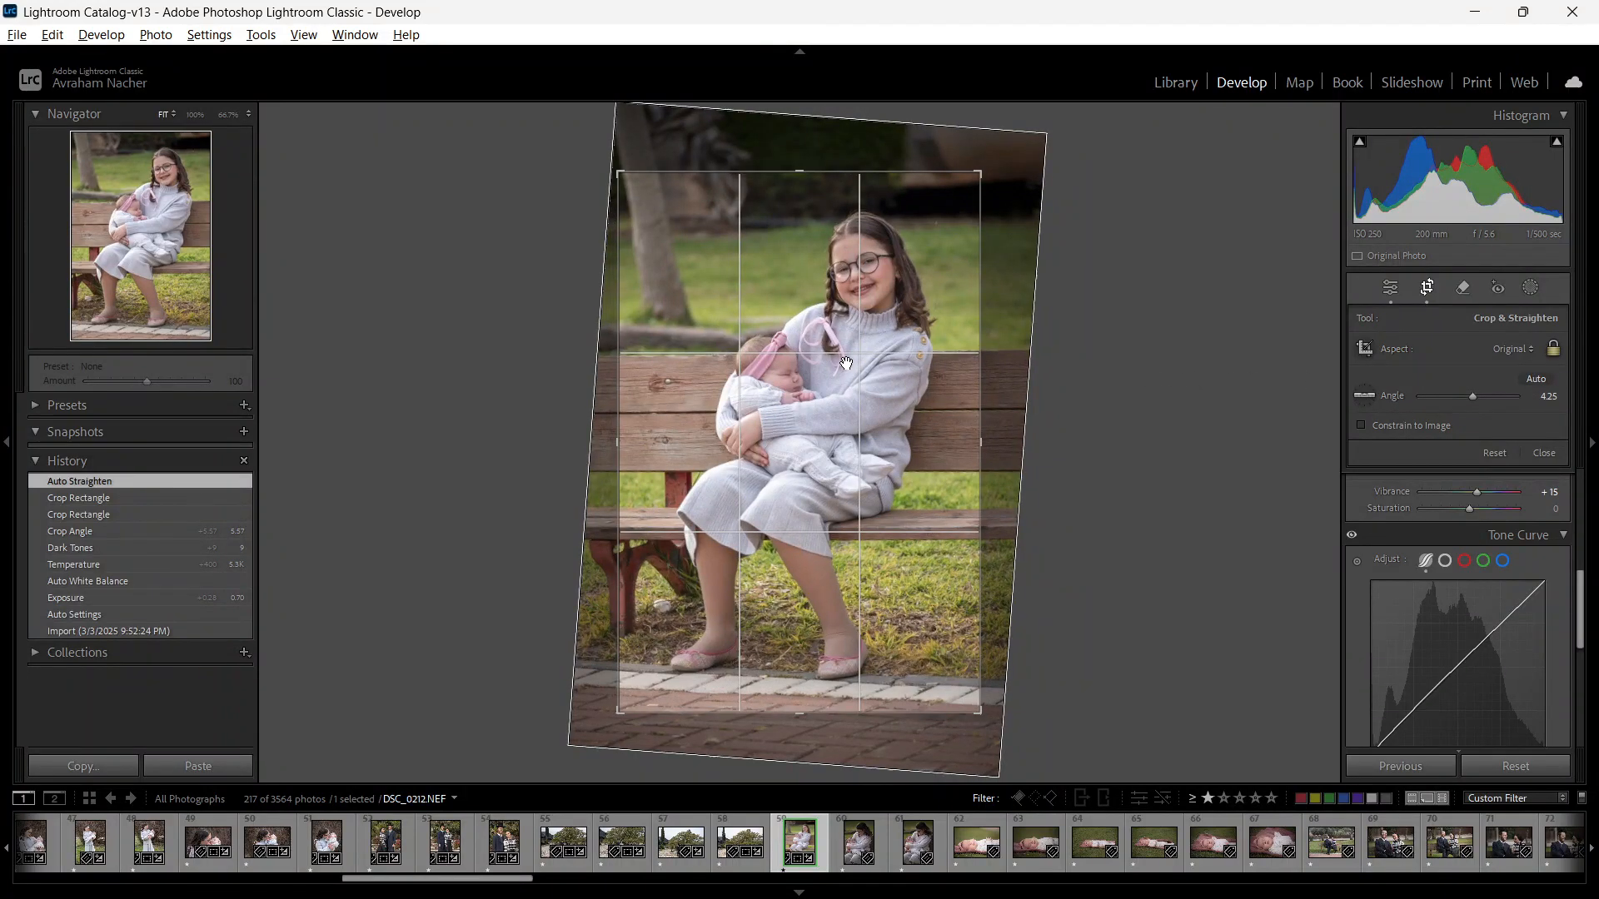
pyautogui.hotkey('ctrl', 'z')
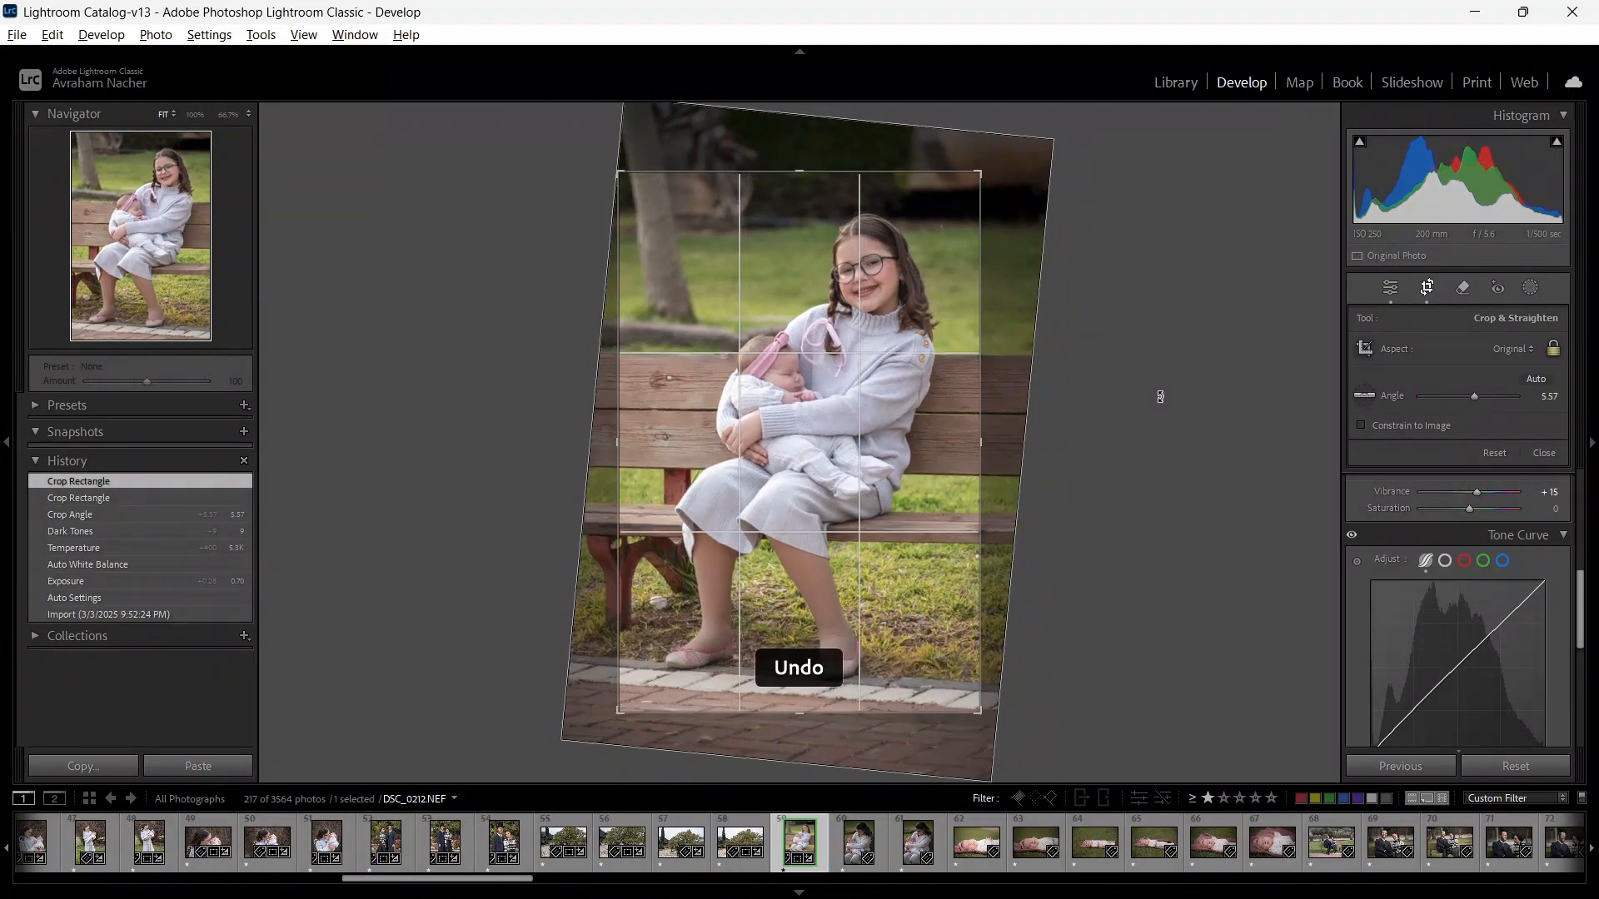
pyautogui.moveTo(1161, 398); pyautogui.dragTo(1111, 373)
pyautogui.press('Return')
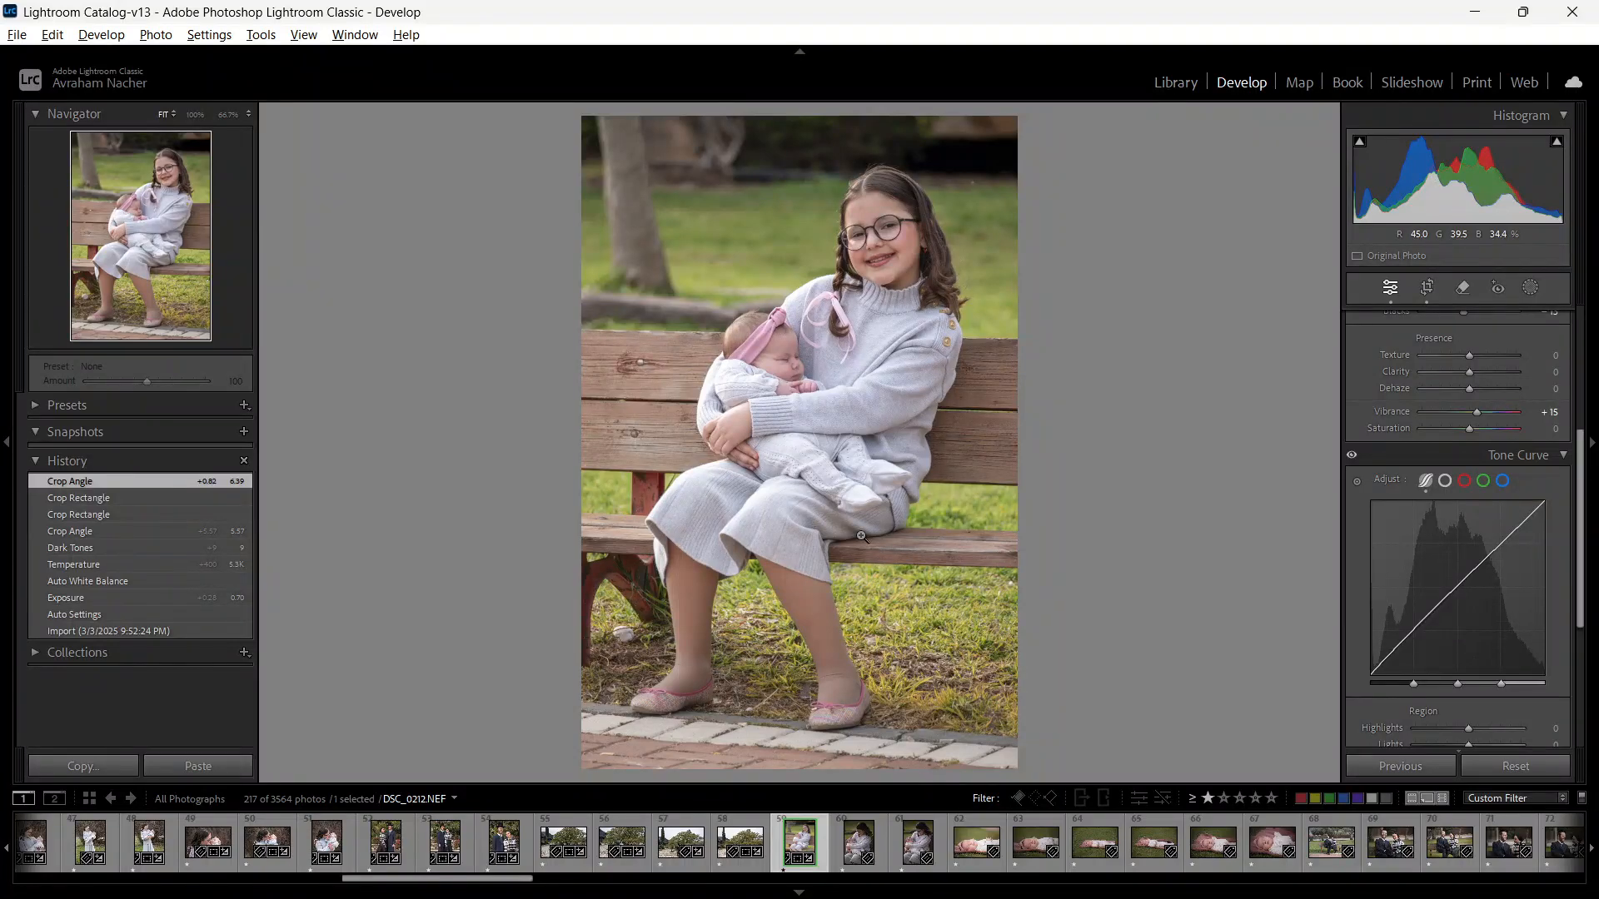
# Step: Try to erase the white object on the ground beside the bench leg with the Remove tool at size 17
pyautogui.click(628, 638)
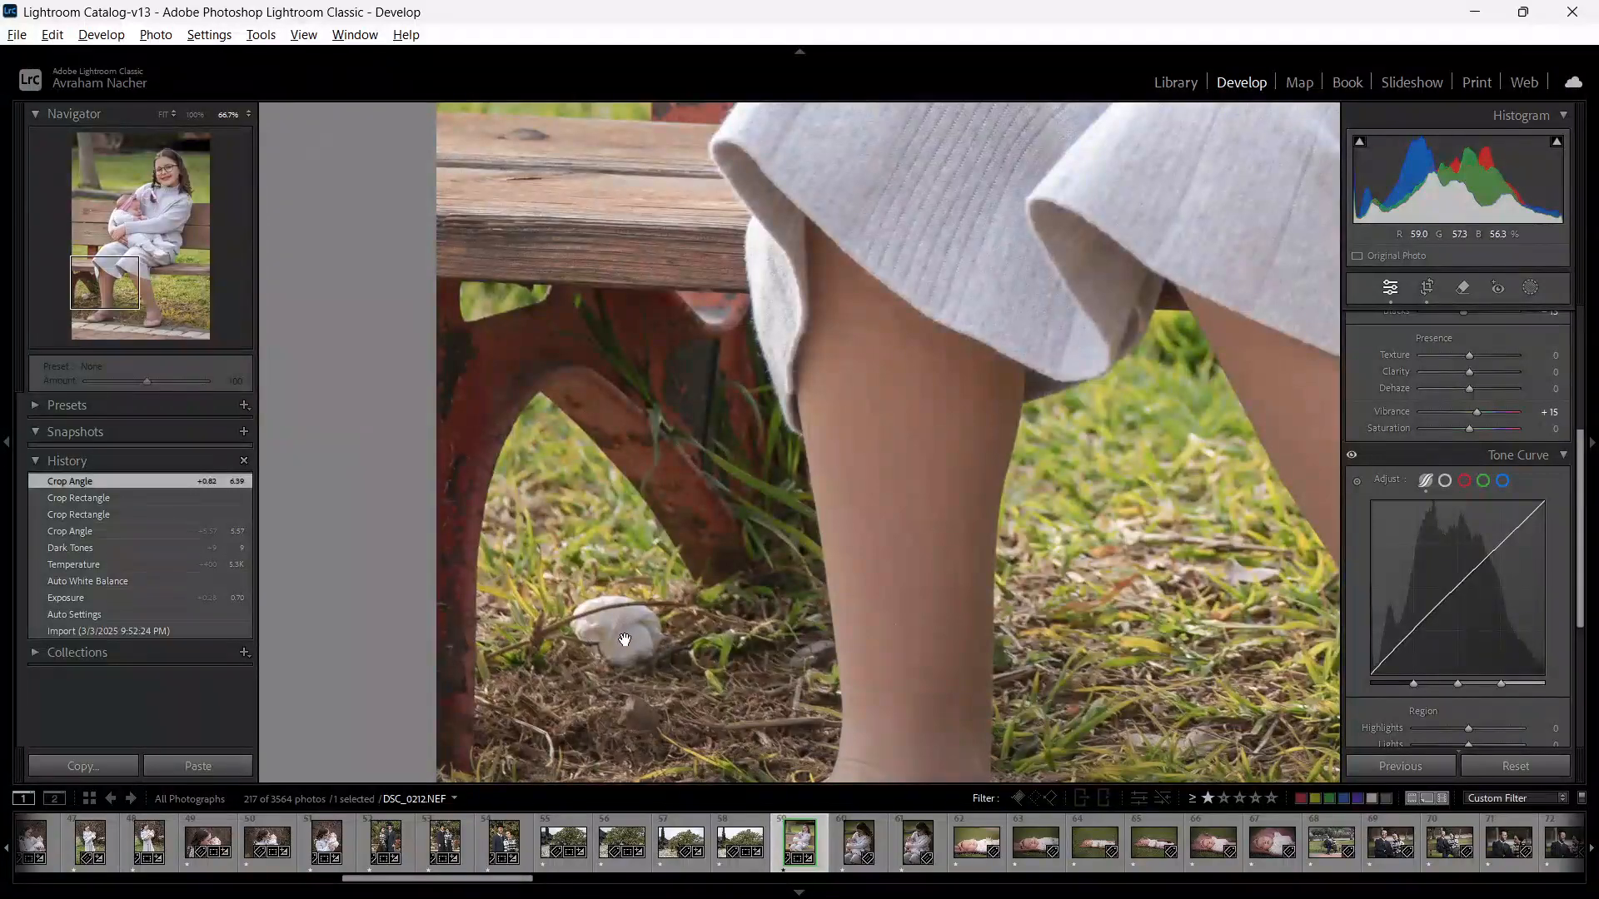
pyautogui.click(626, 641)
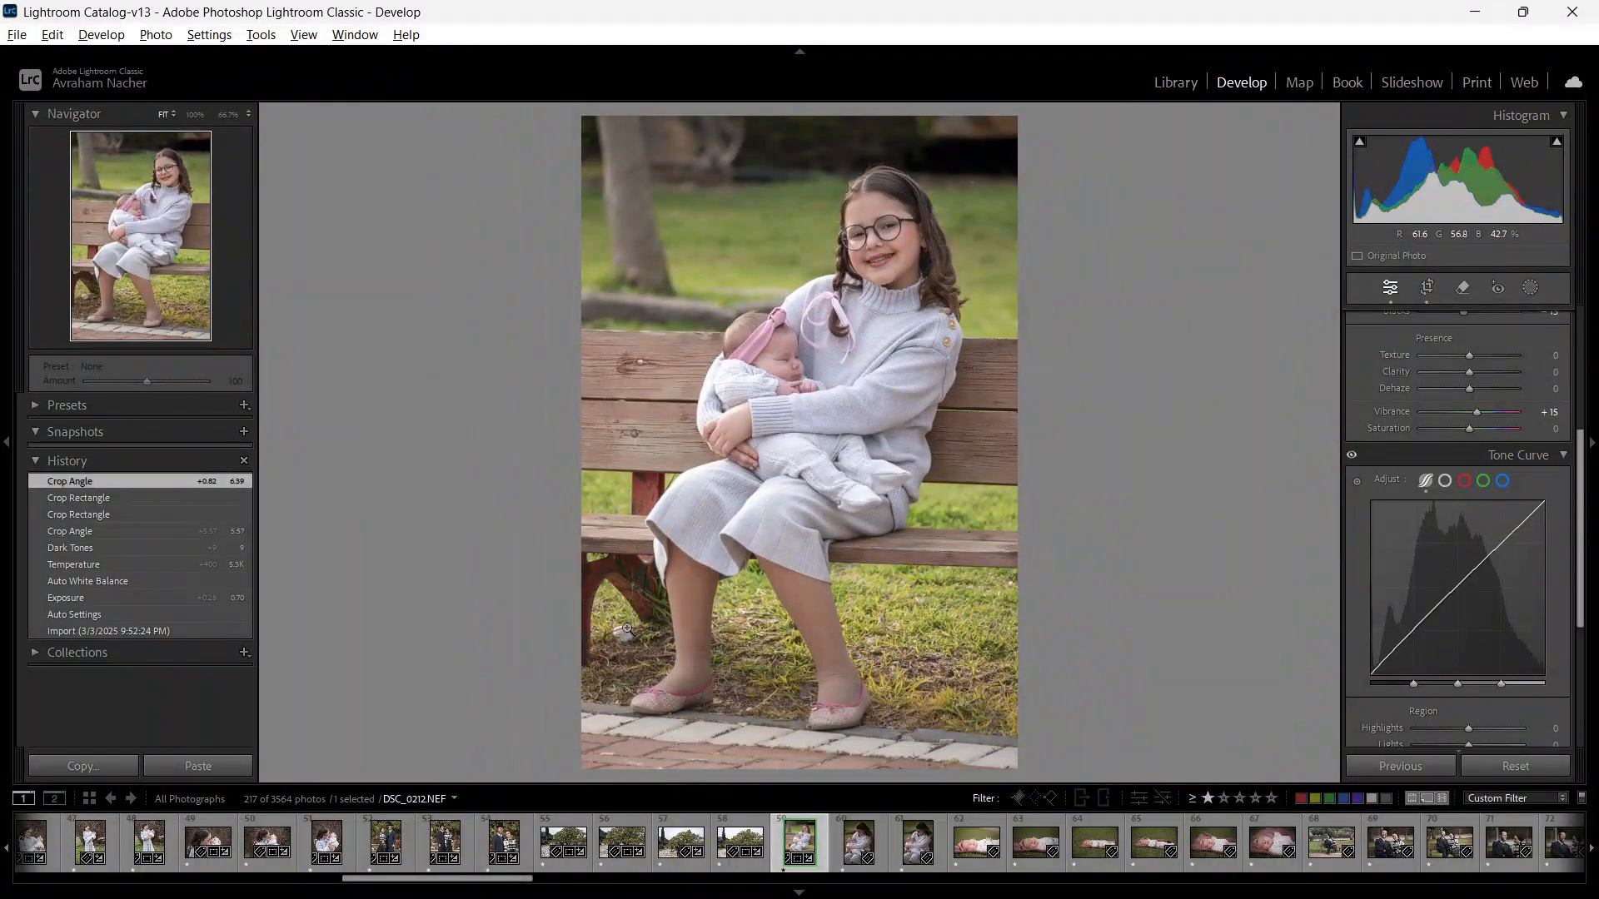
pyautogui.click(625, 626)
pyautogui.moveTo(664, 626); pyautogui.dragTo(675, 592)
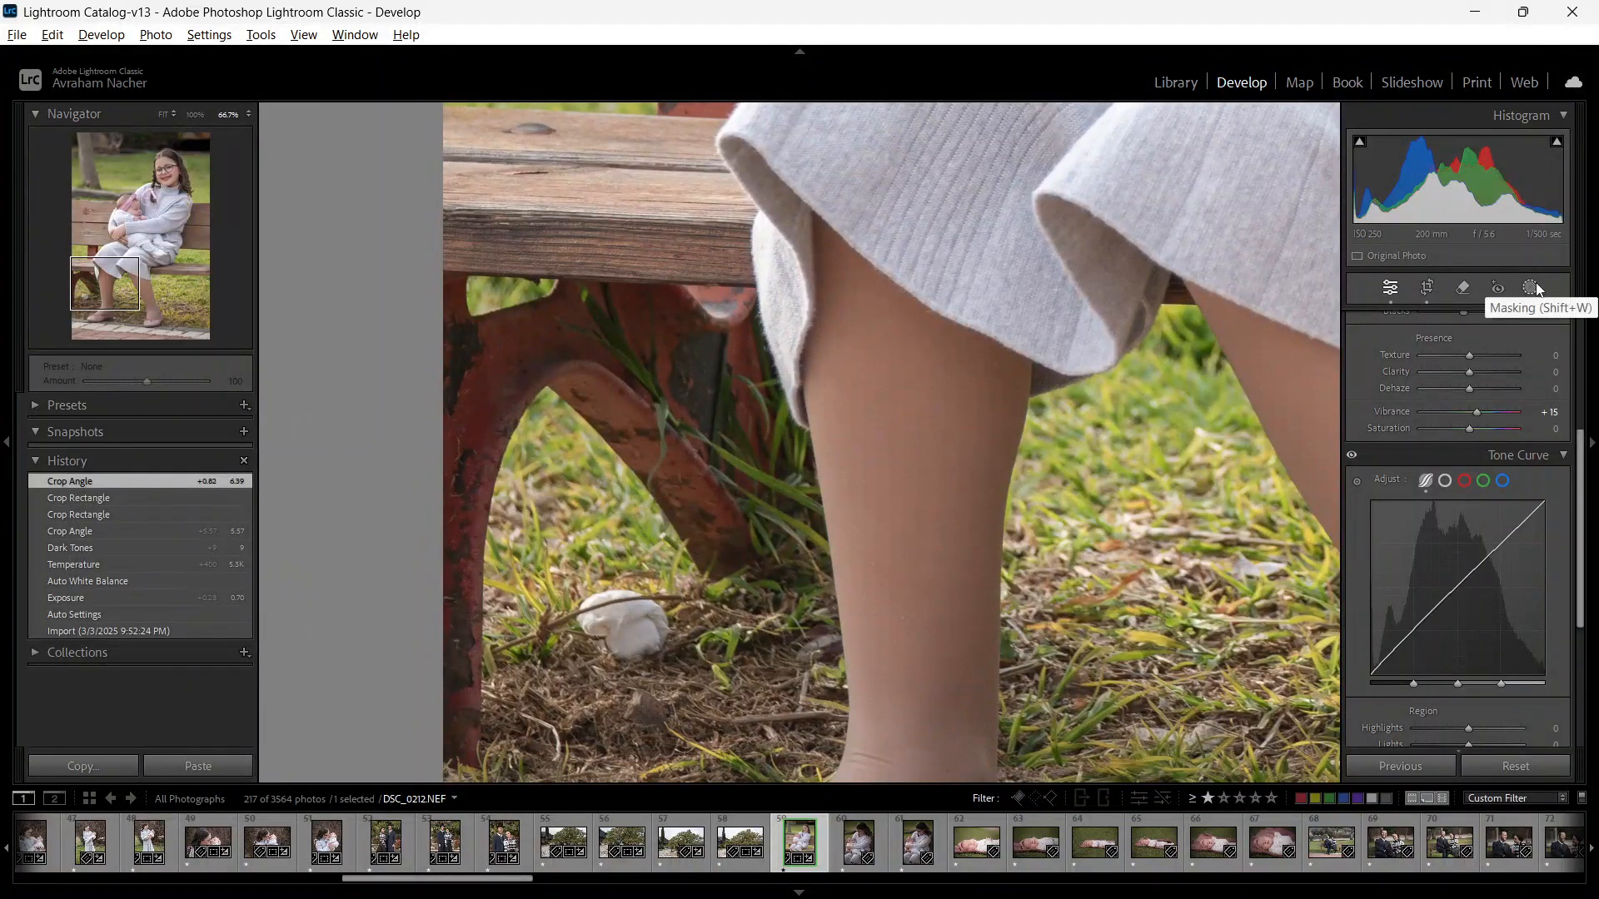
pyautogui.click(1463, 289)
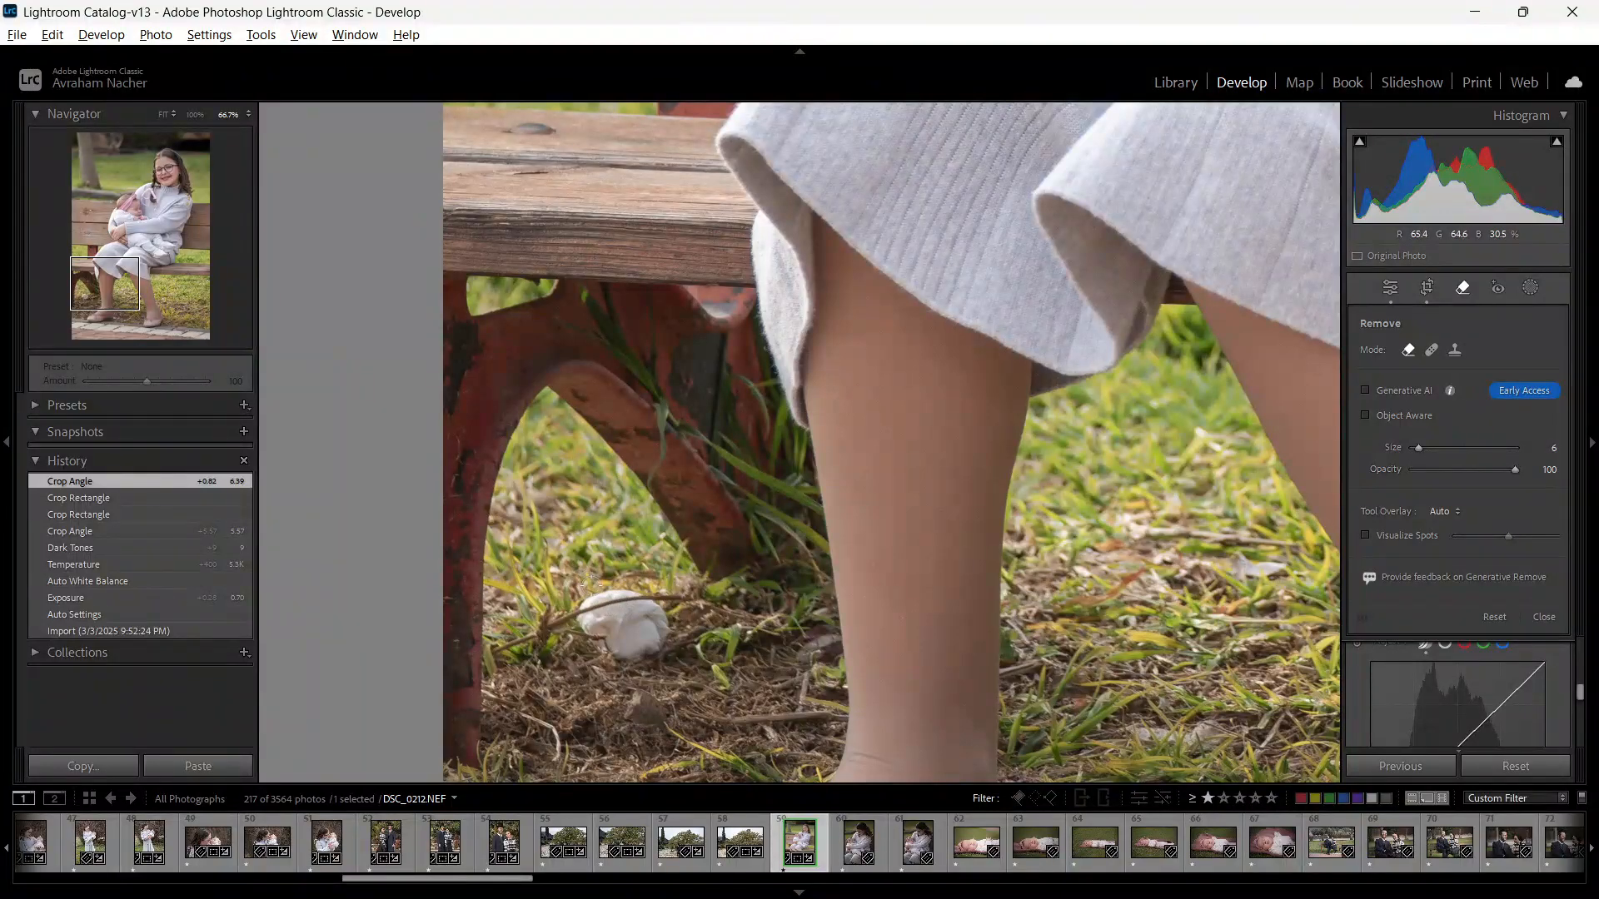
pyautogui.scroll(4, 595, 593)
pyautogui.moveTo(593, 596)
pyautogui.mouseDown()
pyautogui.moveTo(658, 603)
pyautogui.moveTo(654, 642)
pyautogui.moveTo(600, 641)
pyautogui.moveTo(590, 607)
pyautogui.mouseUp()
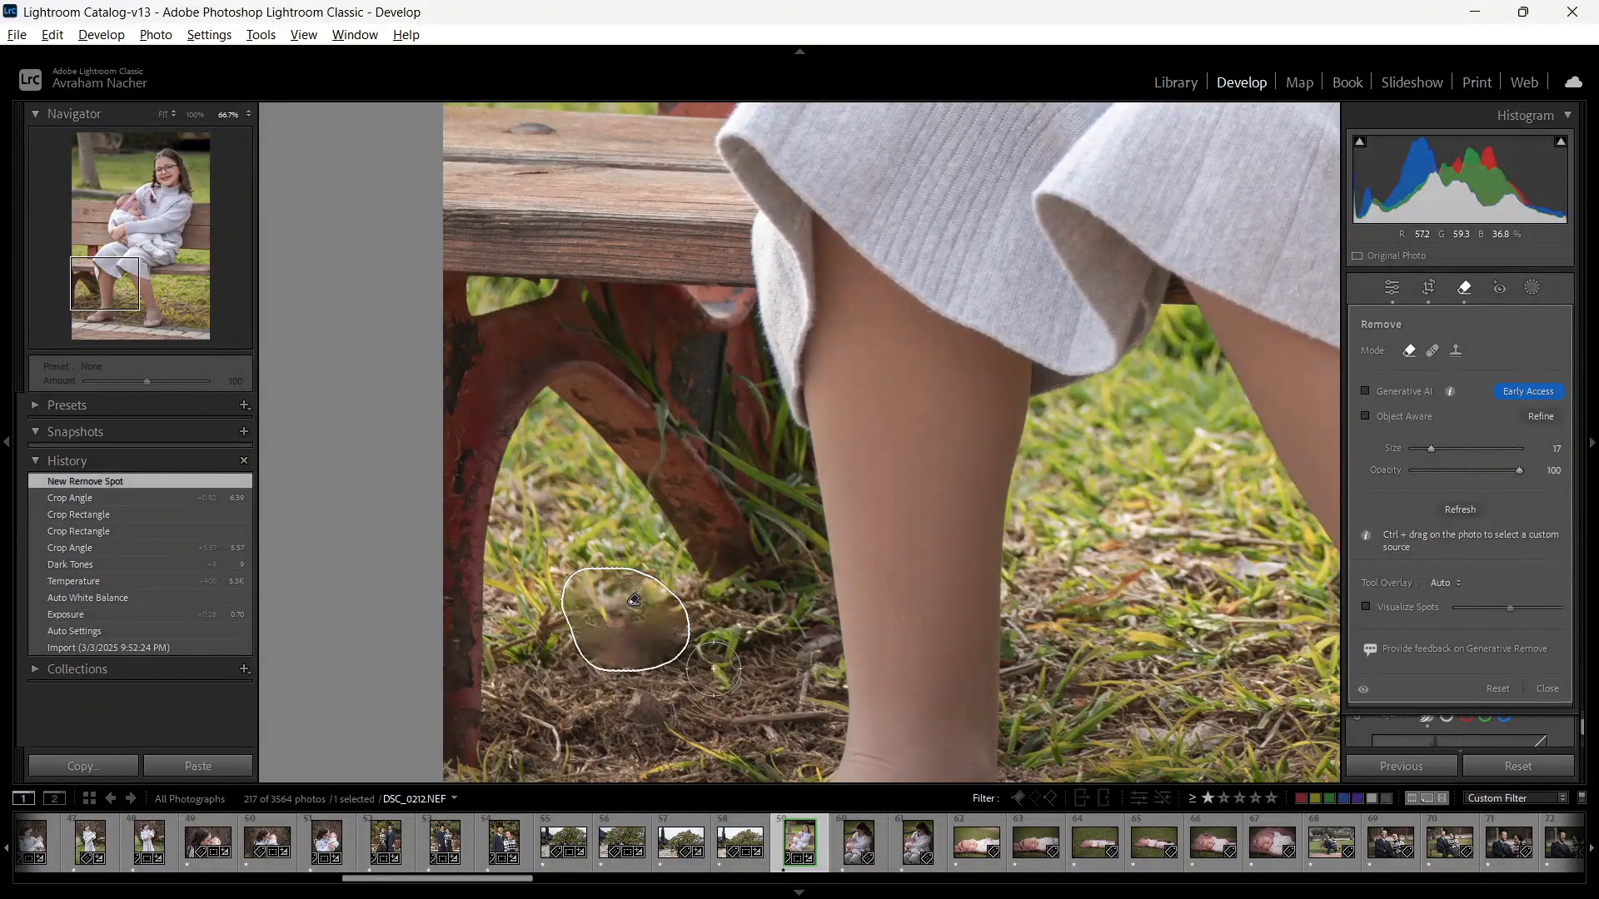
pyautogui.press('q')
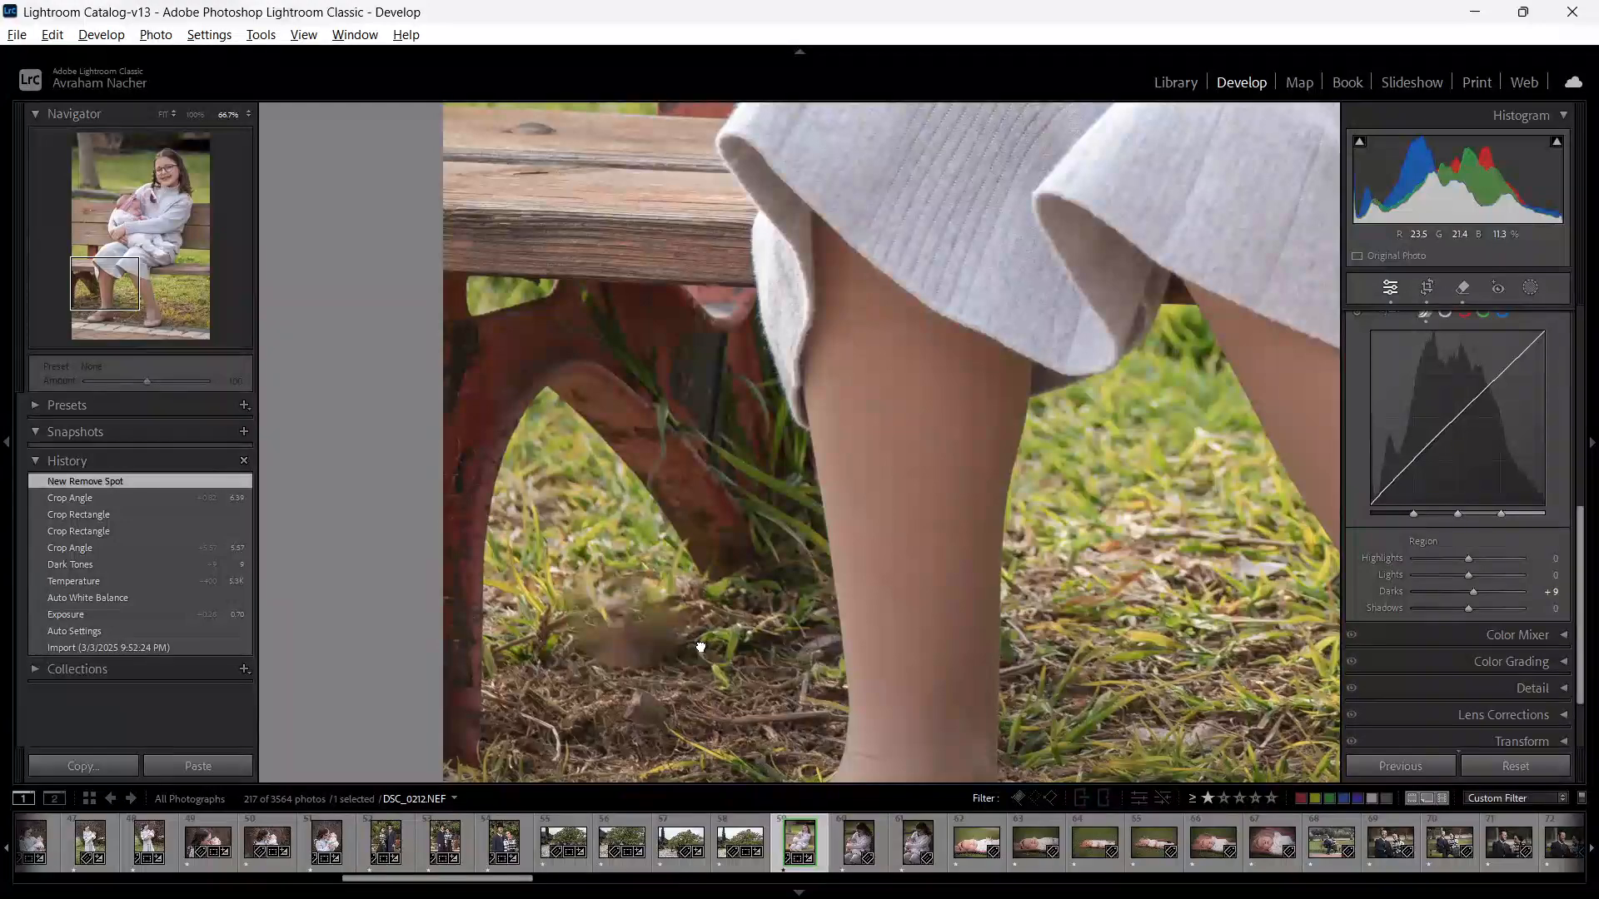
pyautogui.click(703, 648)
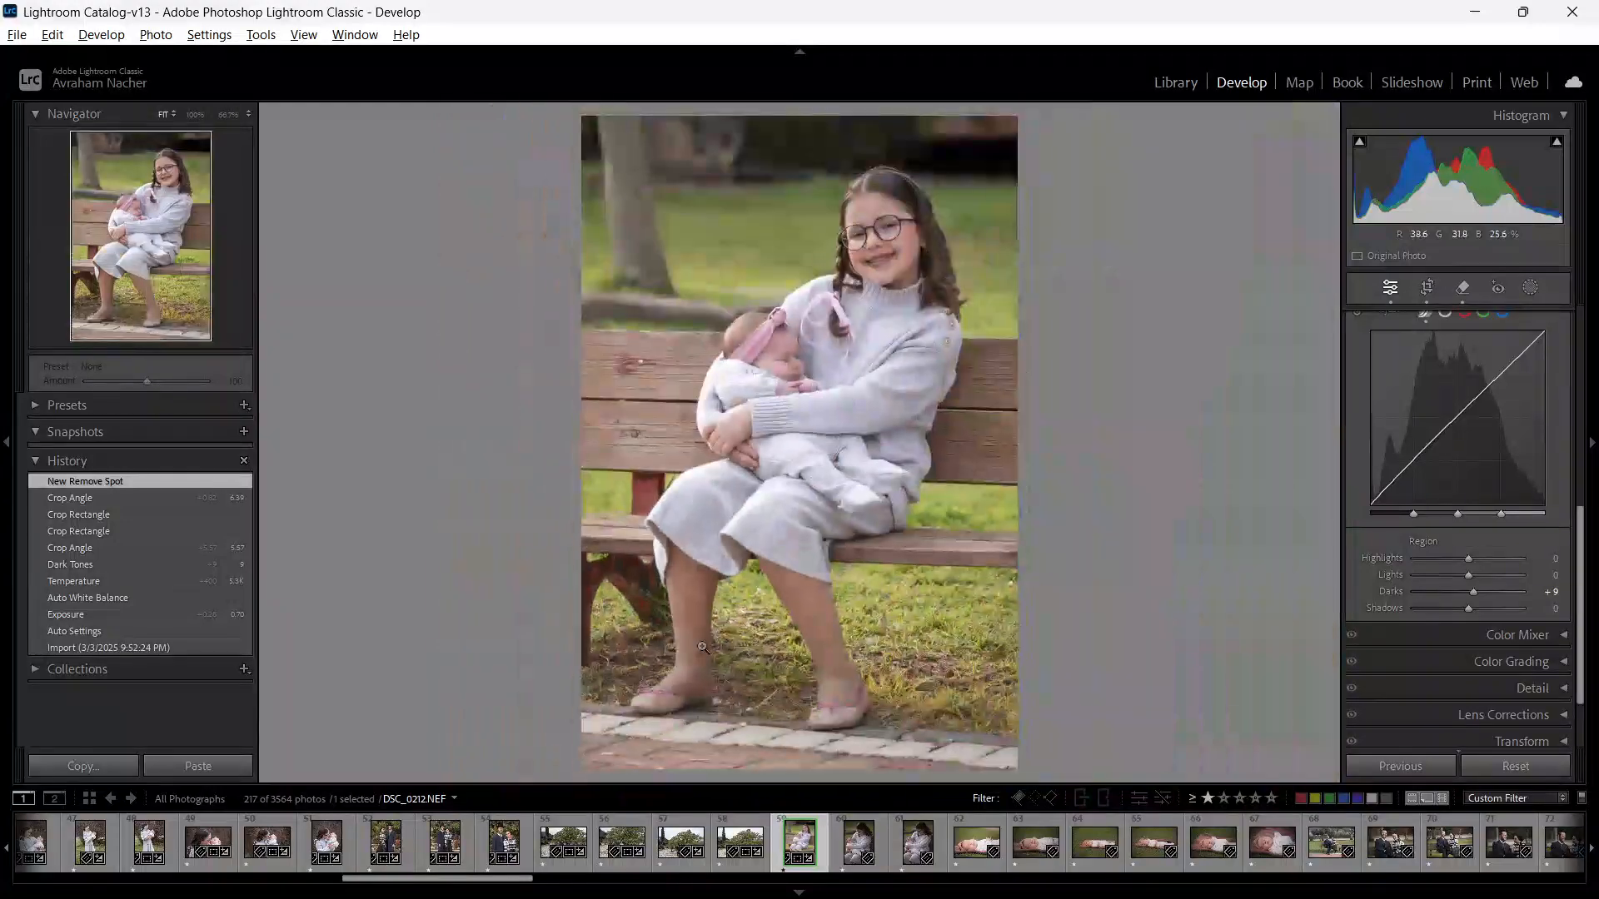
# Step: Delete the Remove spot painted on the ground beside the bench leg
pyautogui.click(650, 641)
pyautogui.press('q')
pyautogui.moveTo(546, 601); pyautogui.dragTo(547, 599)
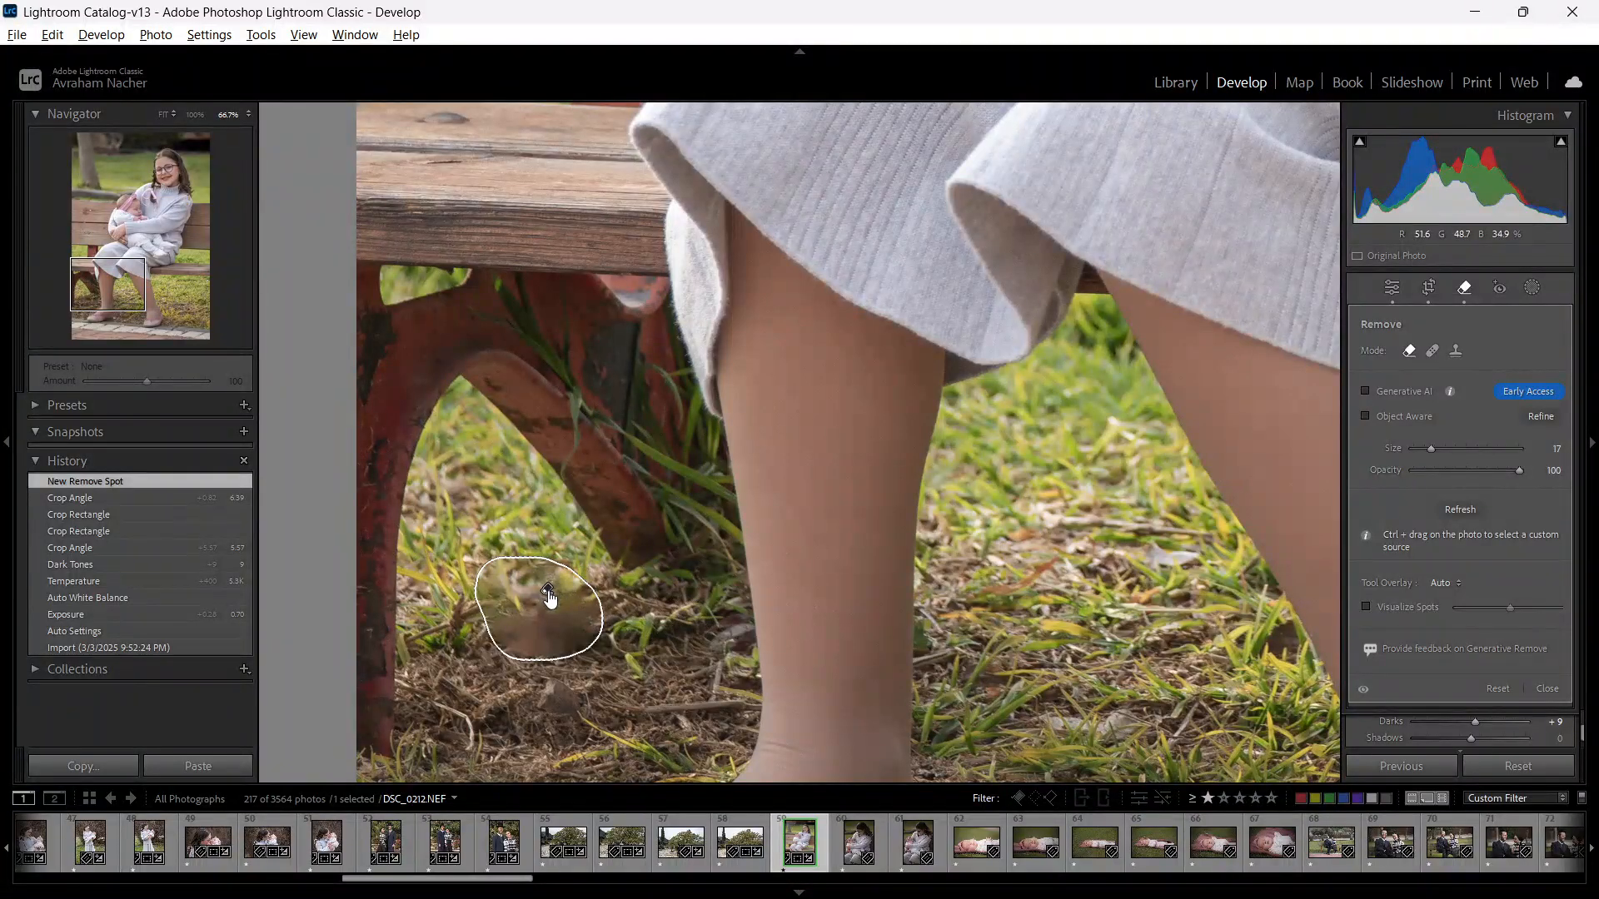
pyautogui.press('Delete')
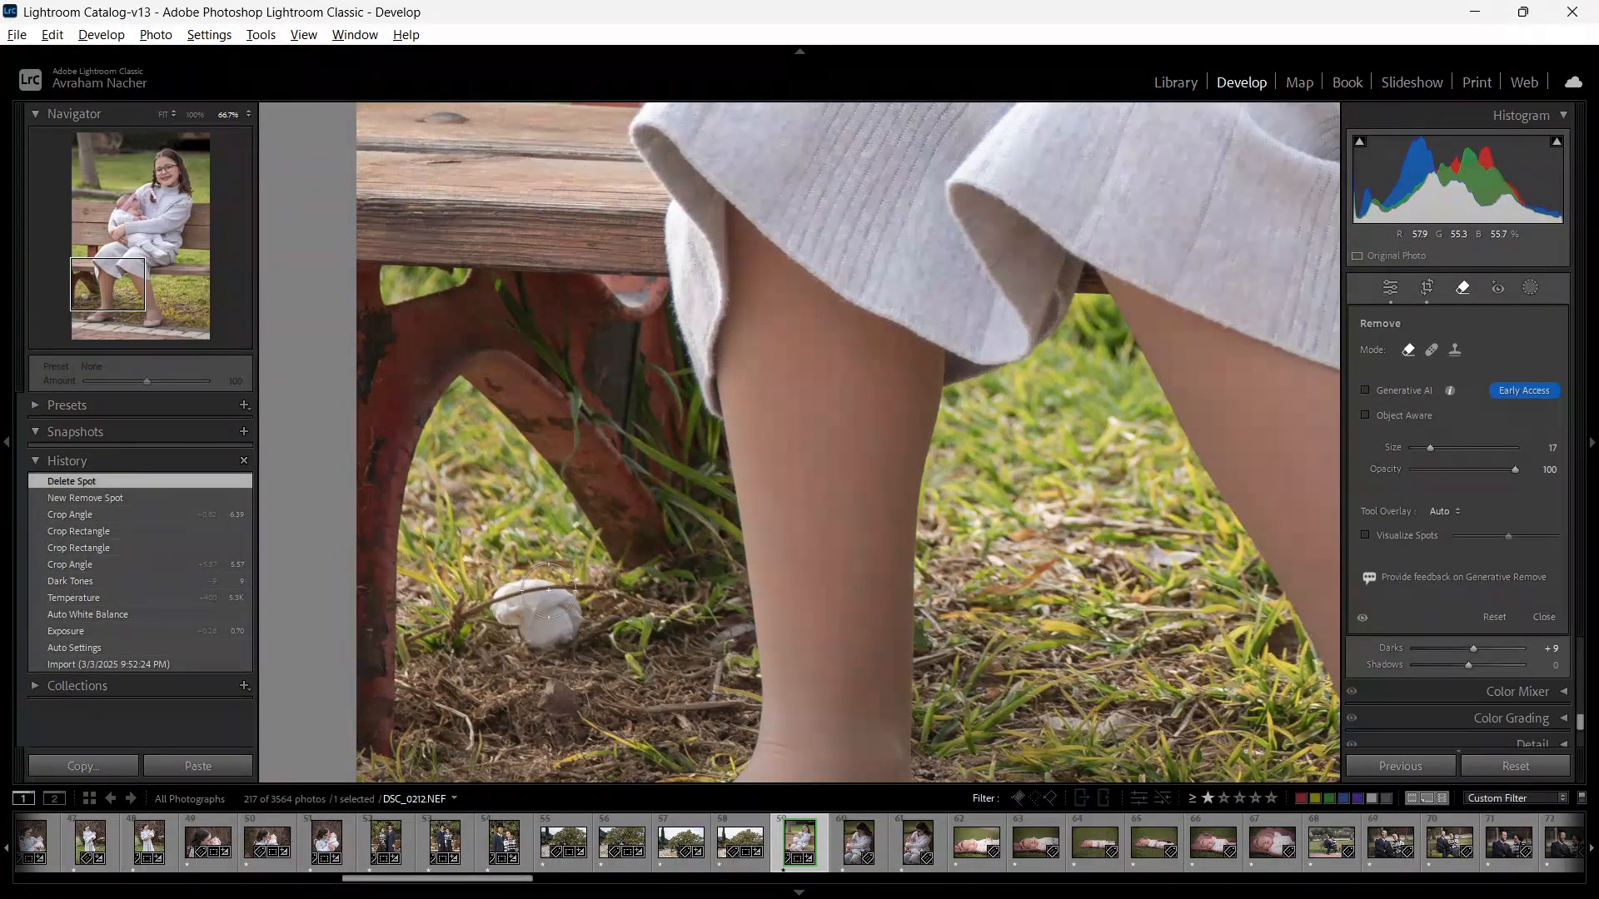
# Step: Heal the white object beside the bench leg with a size 25, feather 75 brush, sampling the grass between the girl's legs
pyautogui.click(1433, 349)
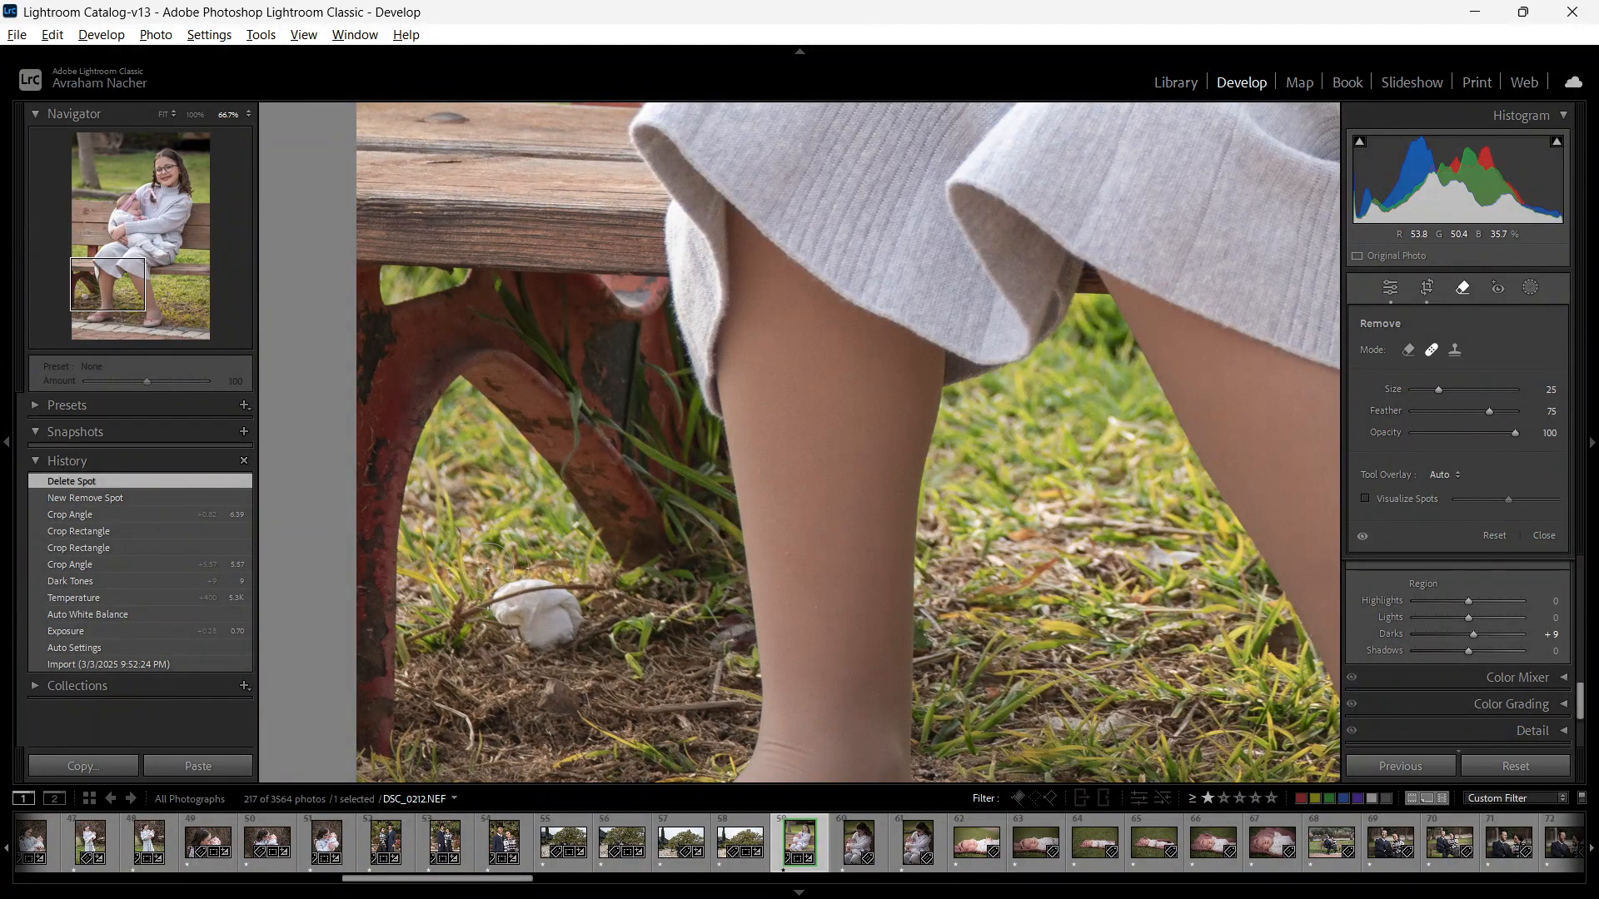
pyautogui.moveTo(510, 583)
pyautogui.mouseDown()
pyautogui.moveTo(576, 614)
pyautogui.moveTo(573, 632)
pyautogui.moveTo(546, 645)
pyautogui.moveTo(494, 617)
pyautogui.moveTo(480, 578)
pyautogui.mouseUp()
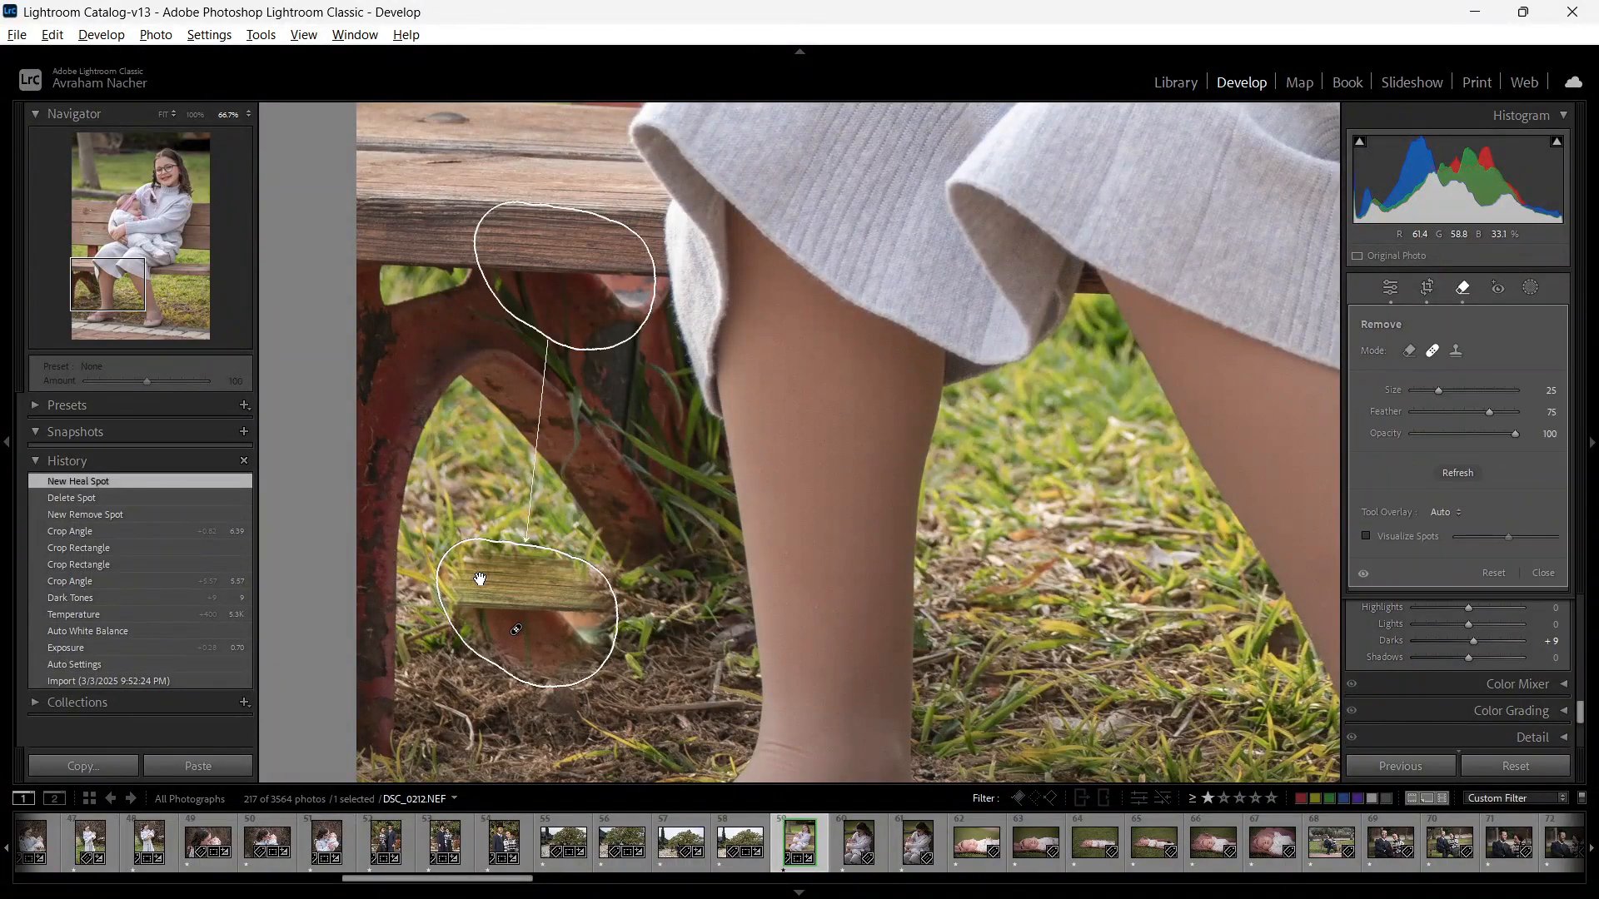
pyautogui.moveTo(561, 262)
pyautogui.mouseDown()
pyautogui.moveTo(1027, 642)
pyautogui.moveTo(1058, 646)
pyautogui.mouseUp()
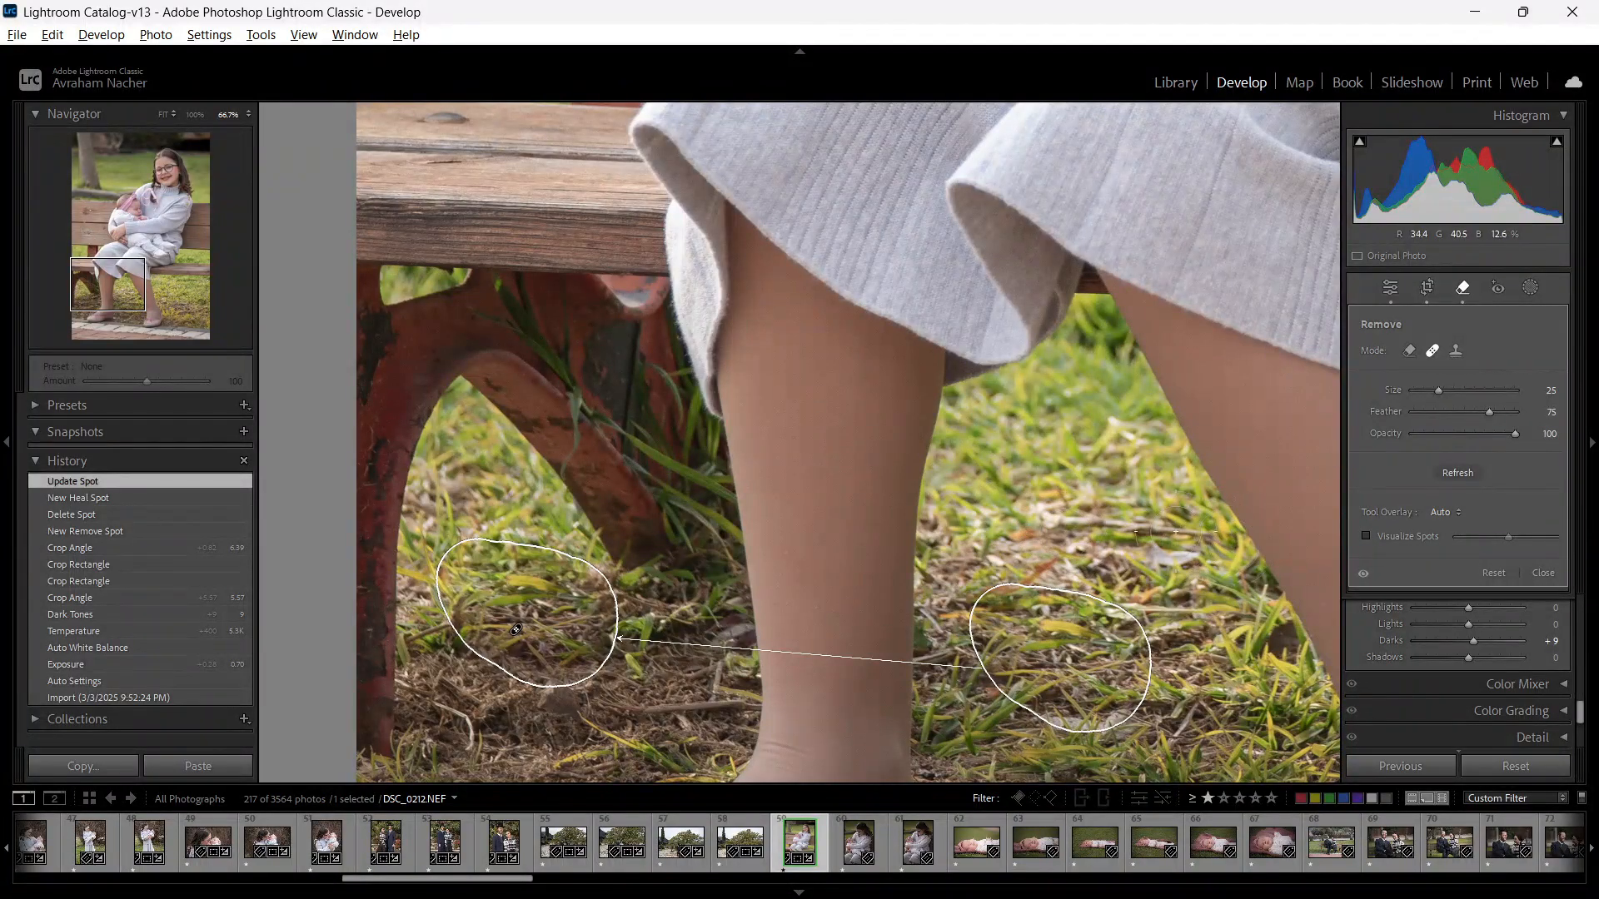
# Step: Finish the healing edit and inspect the whole portrait and the background beside the girl's head for remaining distractions
pyautogui.click(1540, 571)
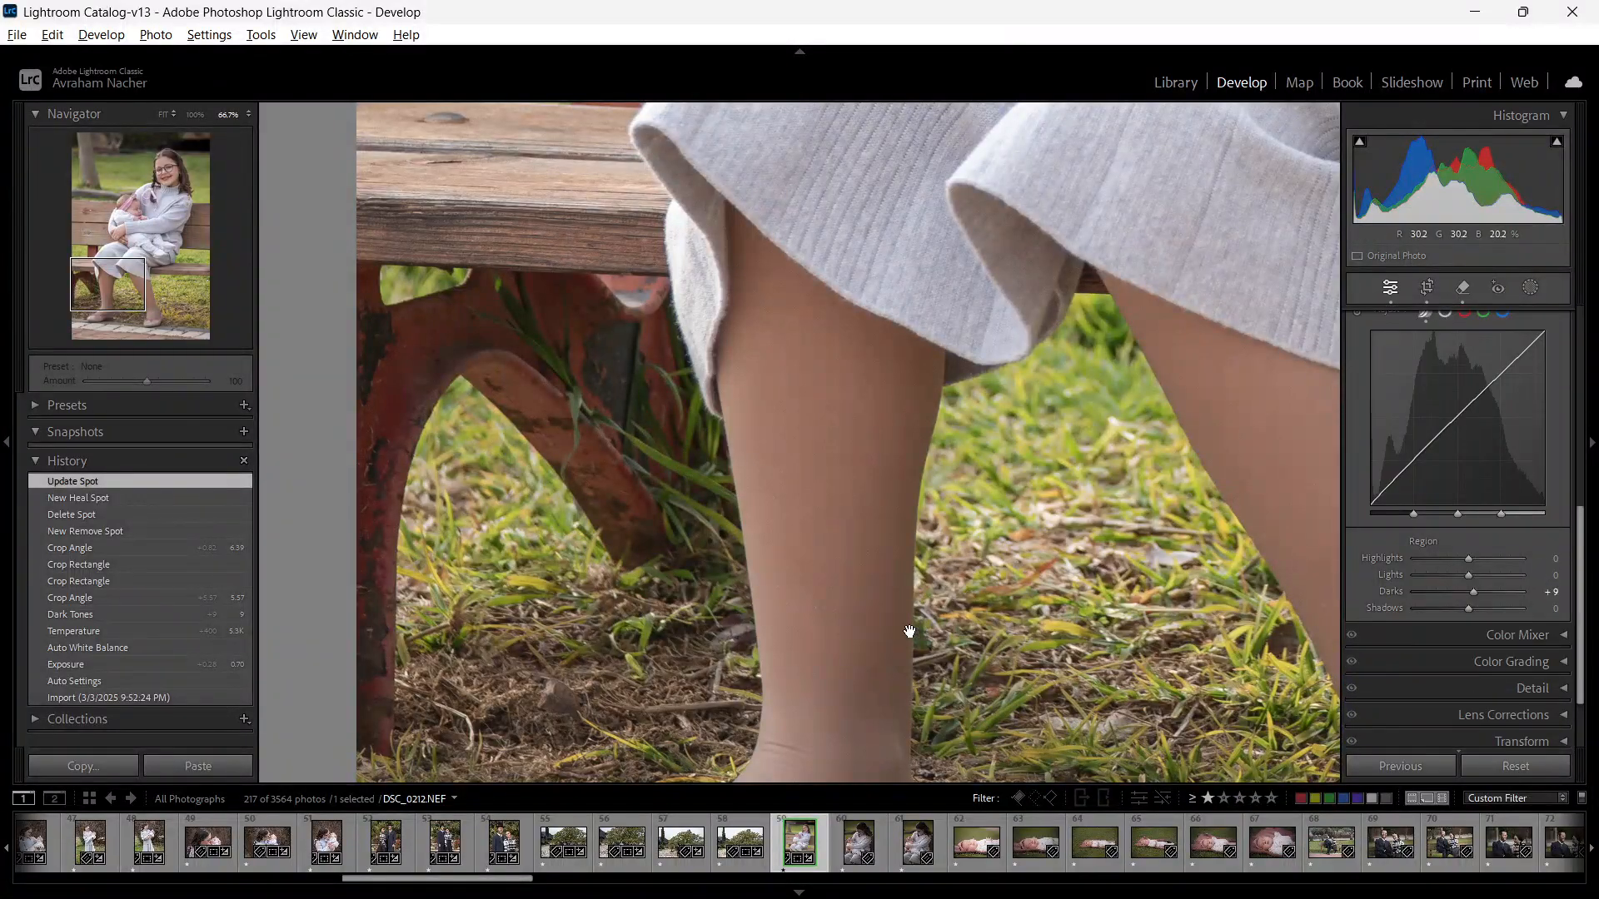
pyautogui.click(714, 573)
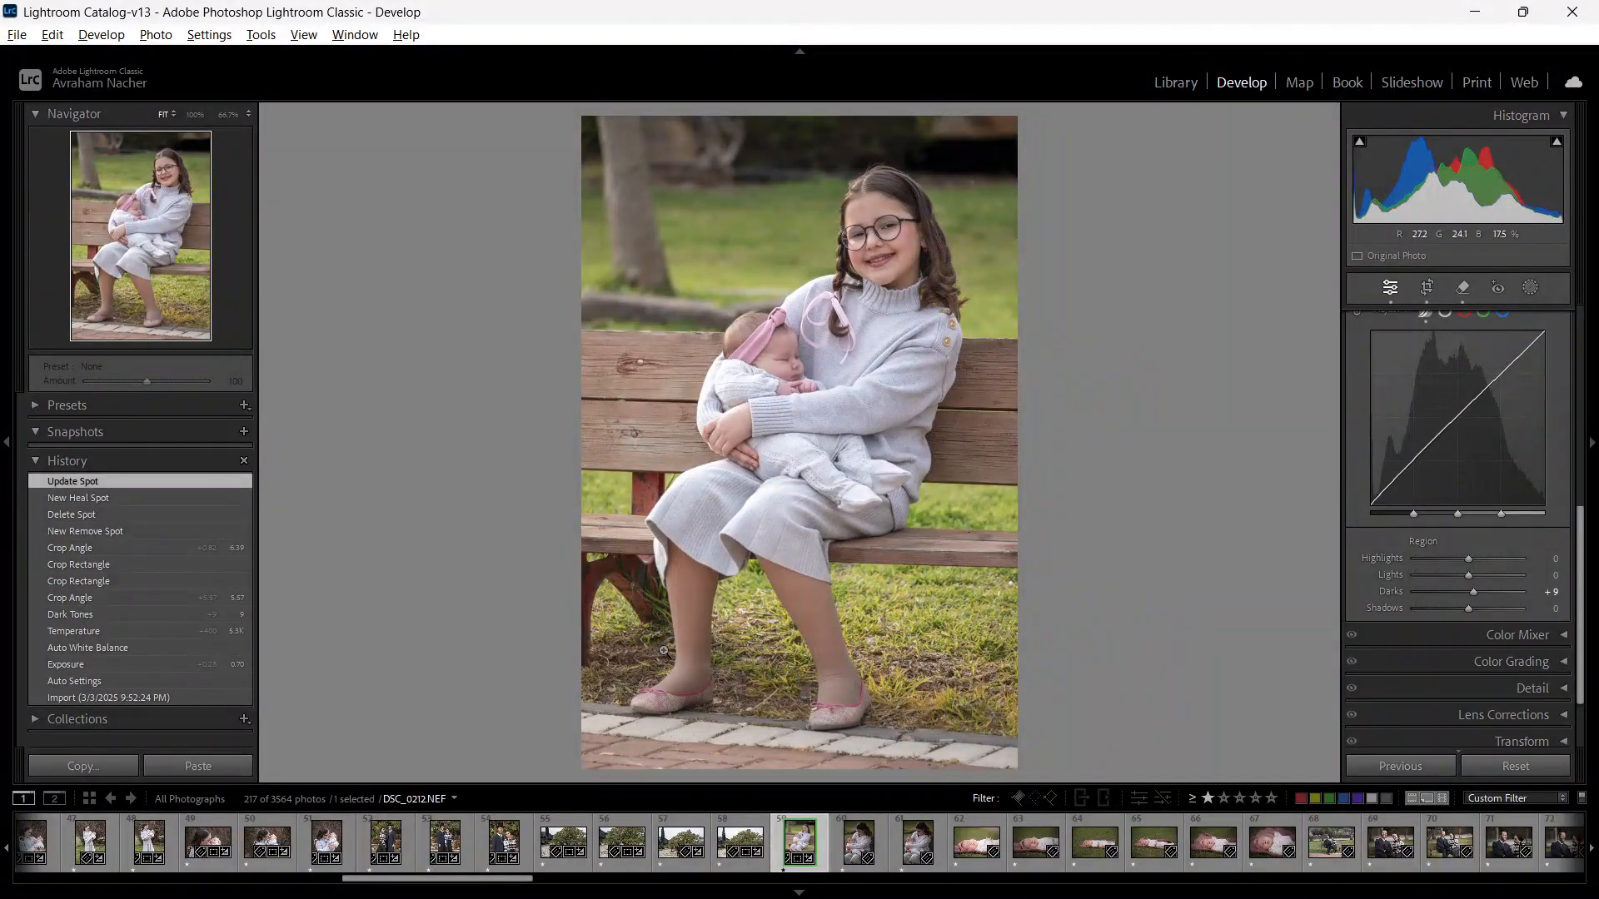
pyautogui.click(991, 163)
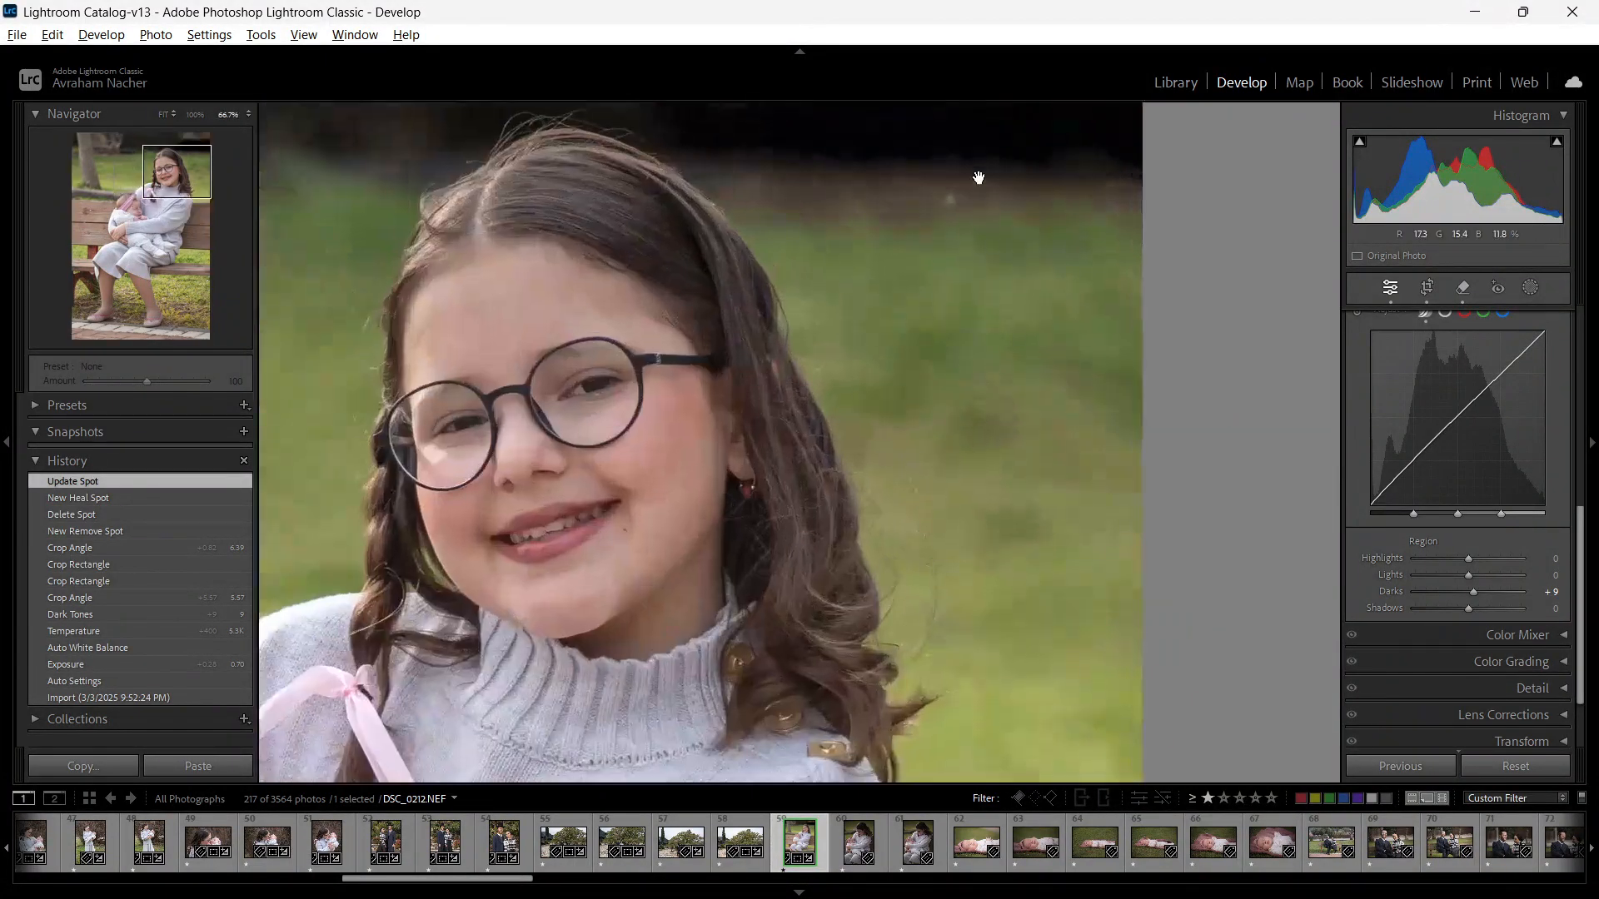
pyautogui.click(965, 233)
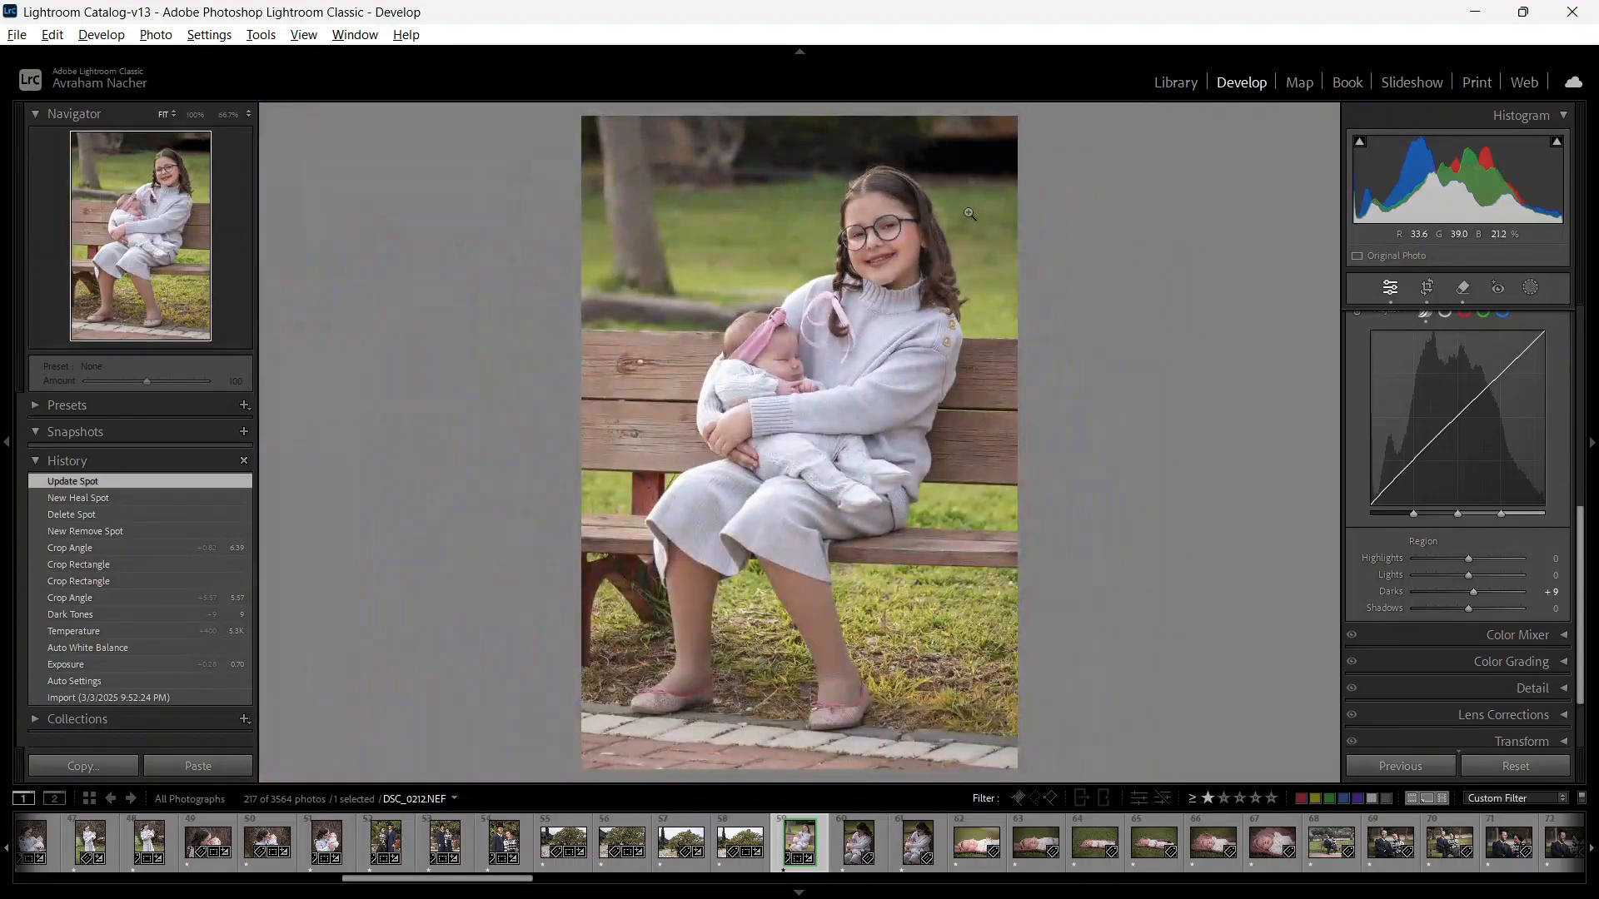
# Step: Erase the small light spot in the background beside the girl's head using Remove mode with a smaller brush, and view the whole photo
pyautogui.click(977, 190)
pyautogui.moveTo(978, 189); pyautogui.dragTo(979, 332)
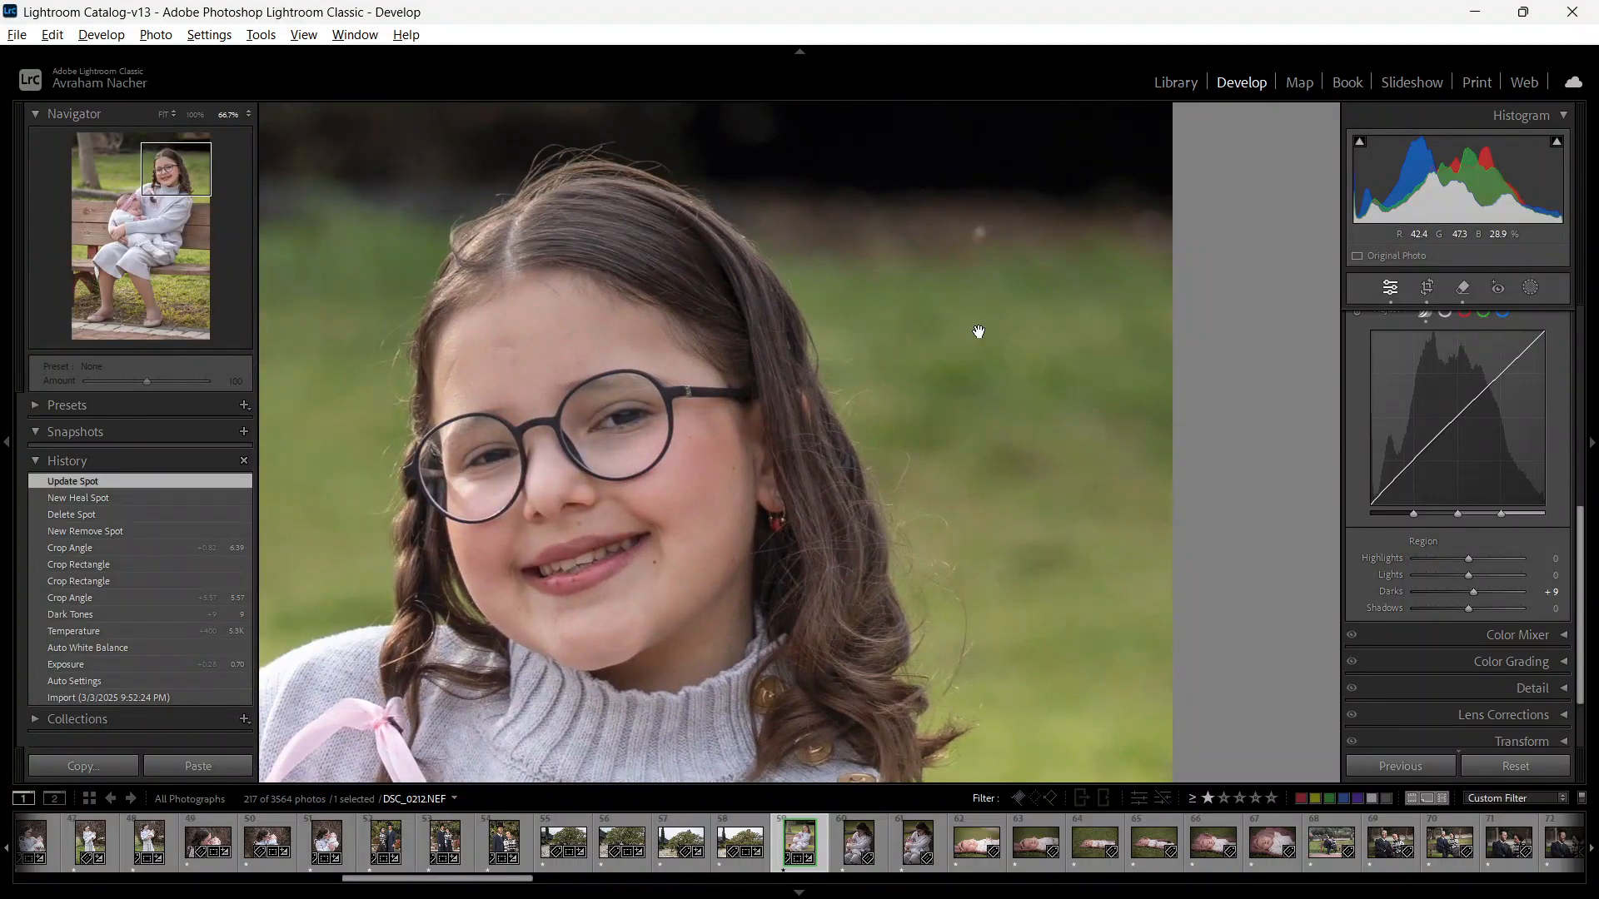
pyautogui.click(1464, 288)
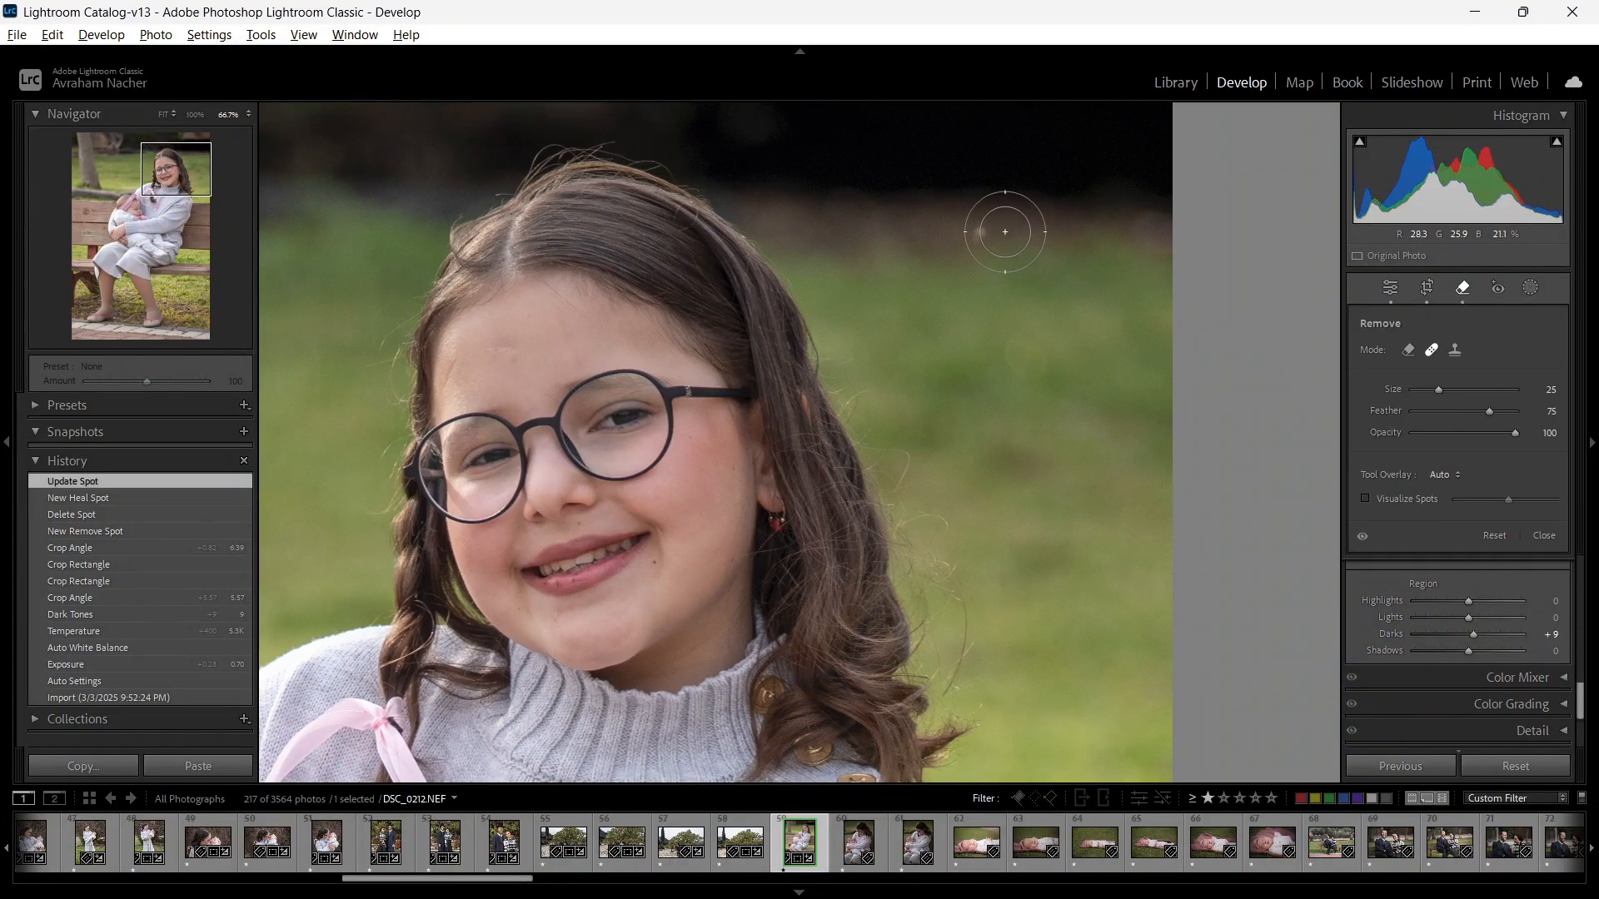
pyautogui.click(1408, 351)
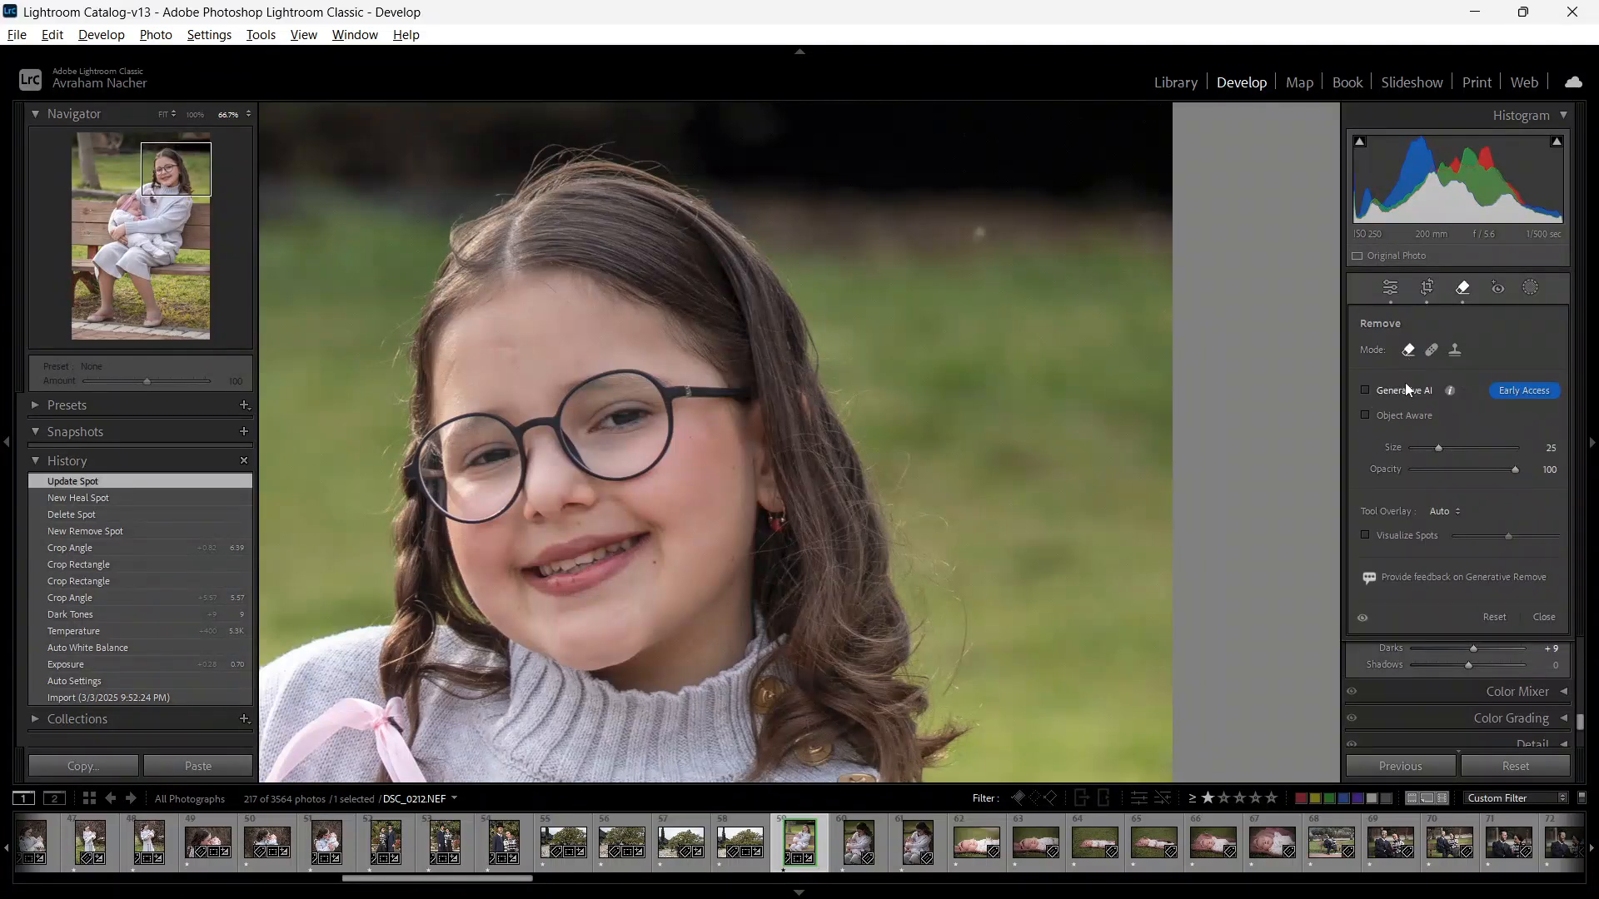
pyautogui.scroll(-5, 1007, 248)
pyautogui.scroll(-5, 1007, 247)
pyautogui.click(984, 234)
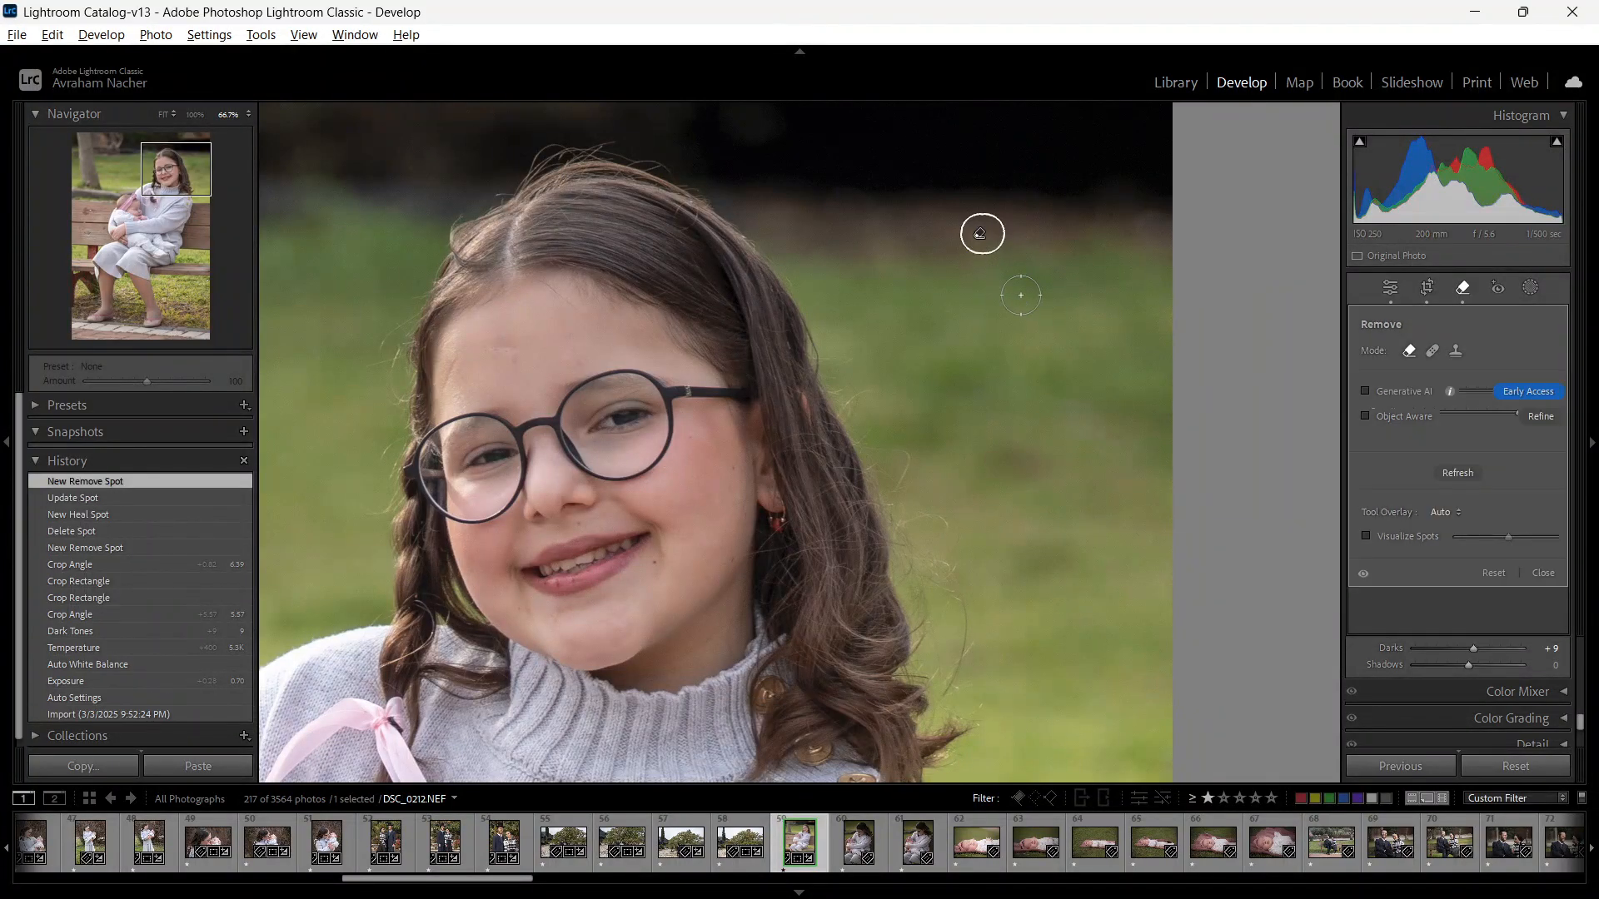
pyautogui.press('q')
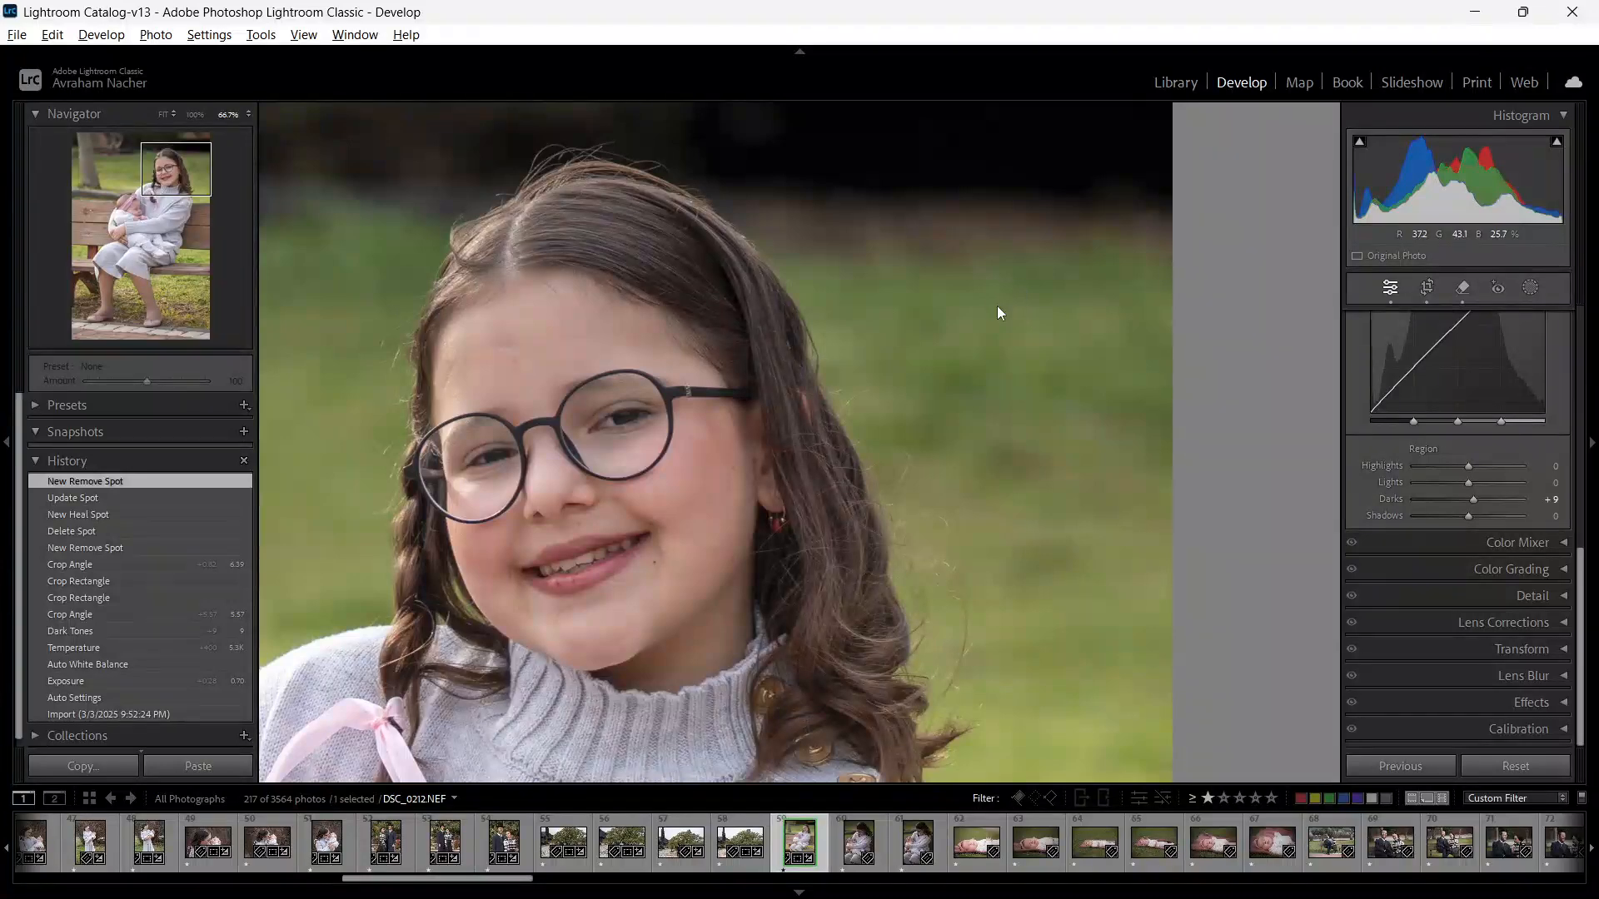
pyautogui.click(997, 307)
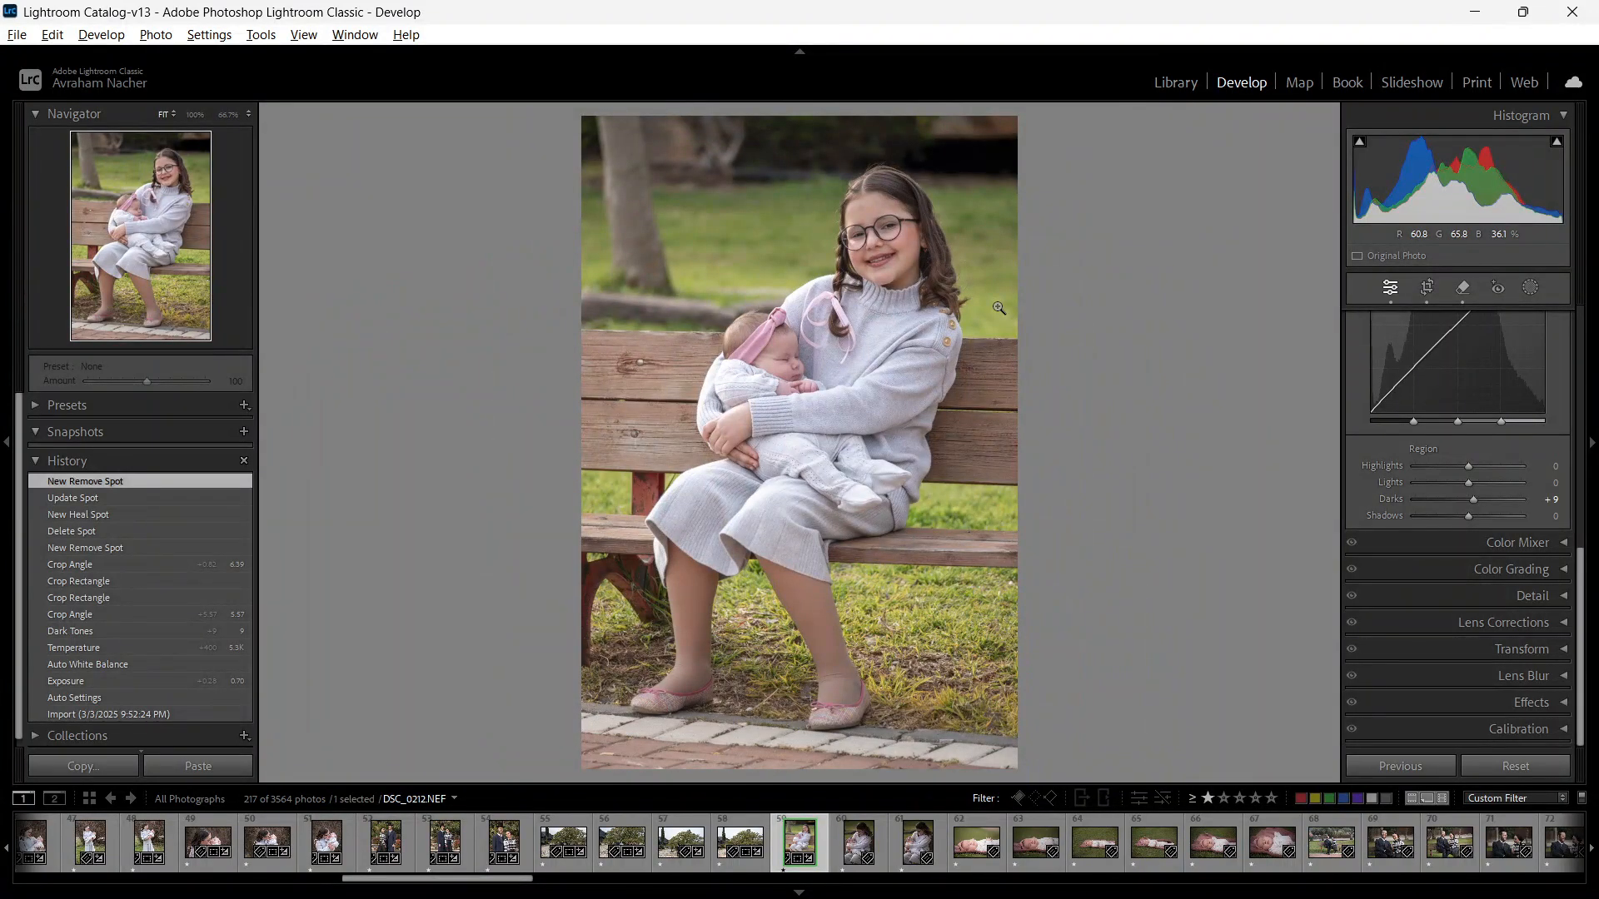